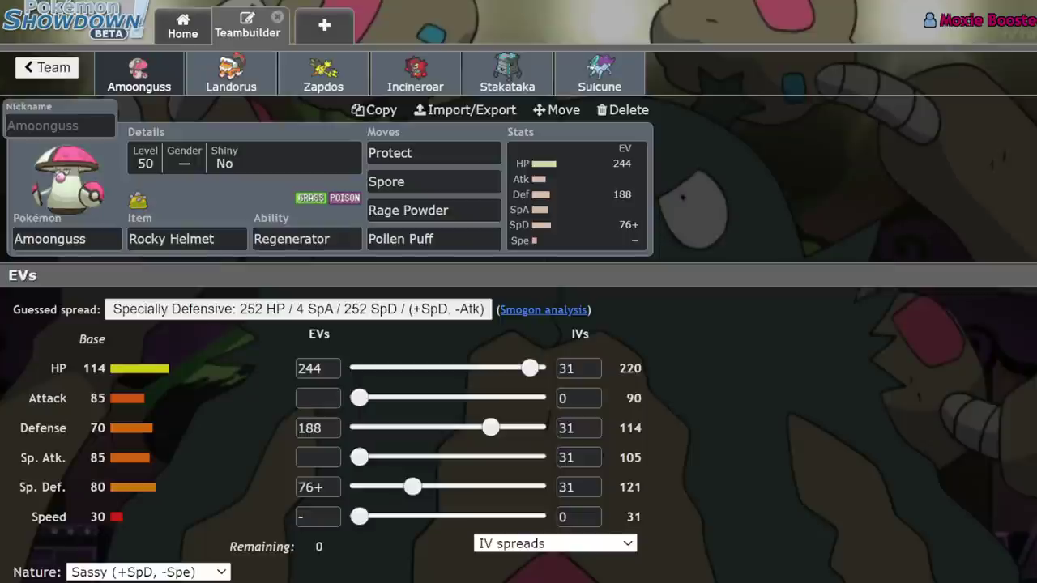
# Reopen the Series 10 Is Chungus team and show Amoonguss's Sassy 244/188/76 spread.
pyautogui.click(41, 70)
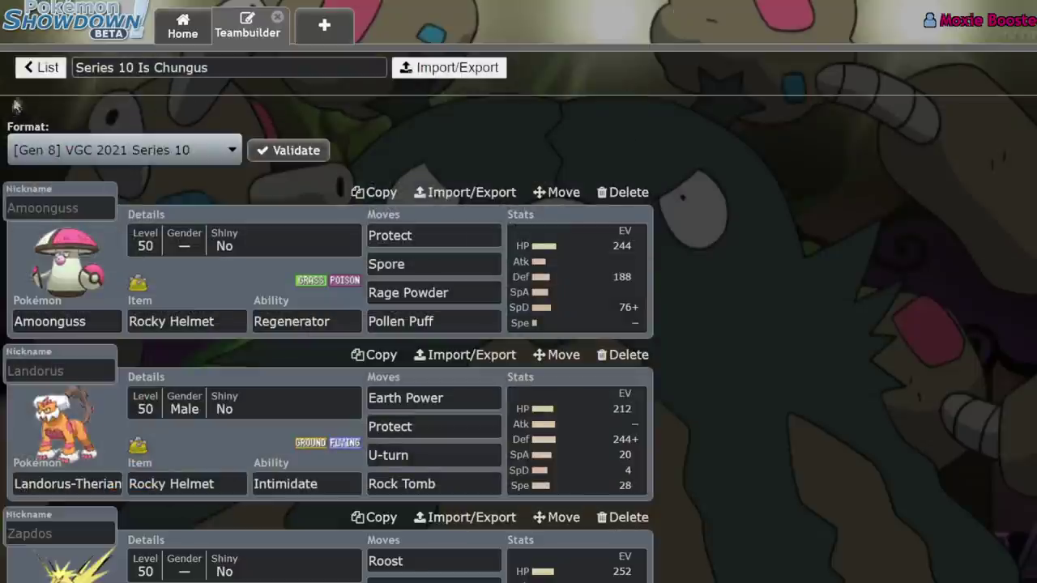
pyautogui.click(40, 70)
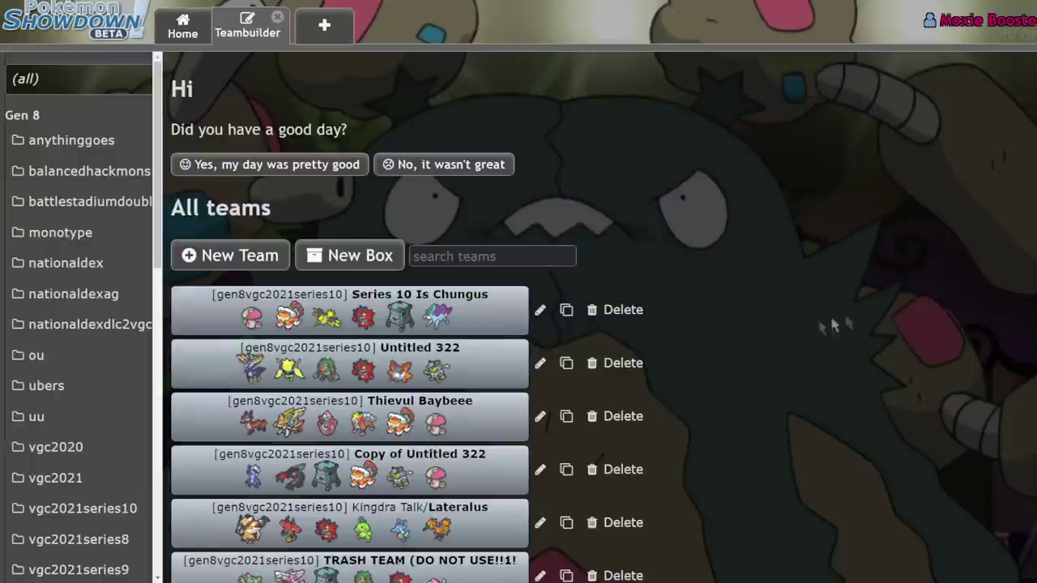
pyautogui.scroll(-1, 427, 347)
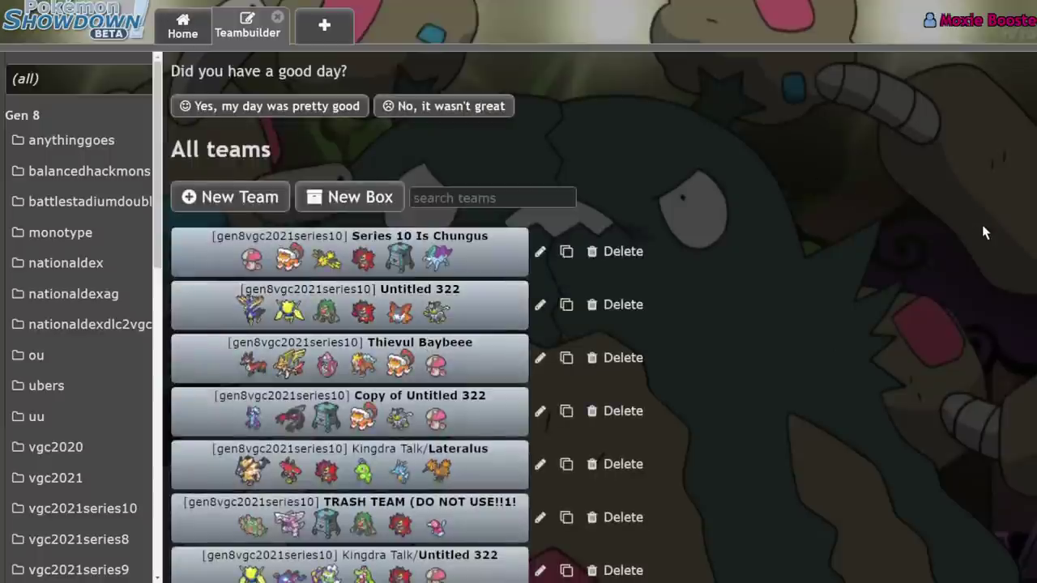
pyautogui.click(381, 256)
pyautogui.click(584, 301)
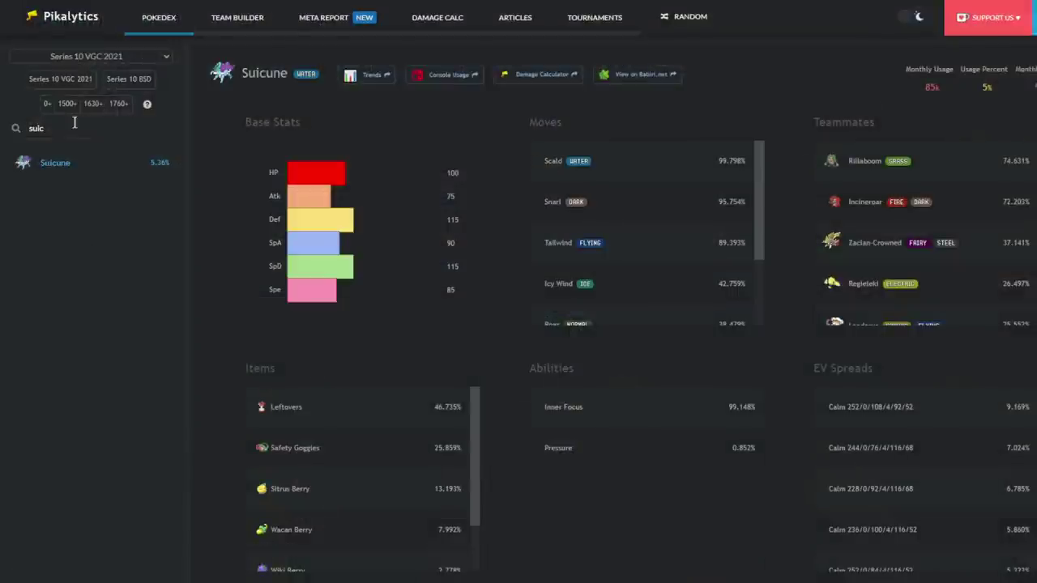
# Clear 'suic' from the Pikalytics search and browse the full Series 10 usage ranking.
pyautogui.doubleClick(37, 128)
pyautogui.press('BackSpace')
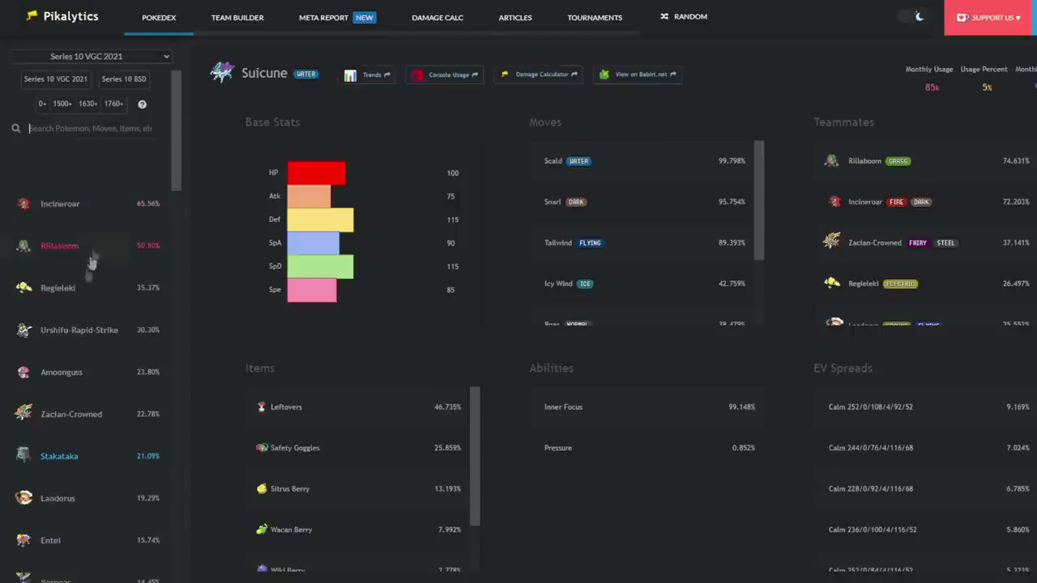
pyautogui.scroll(-1, 75, 218)
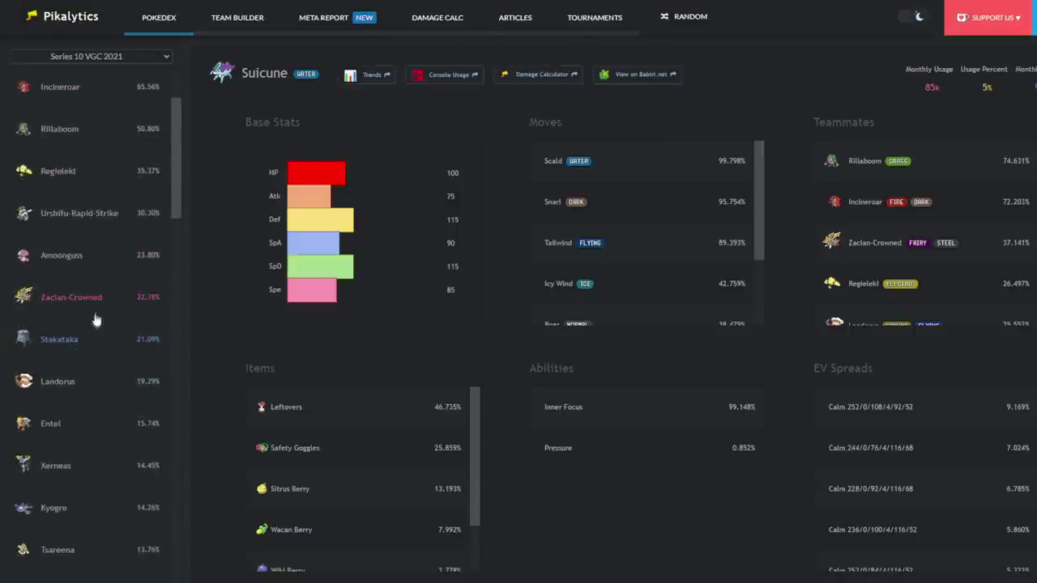
pyautogui.scroll(-2, 99, 470)
pyautogui.scroll(-1, 70, 455)
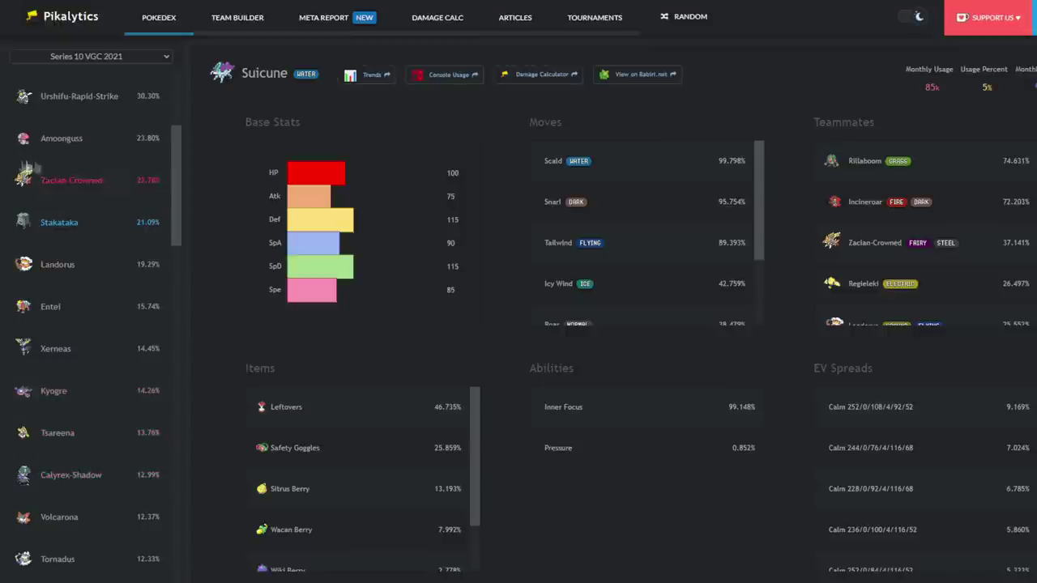
pyautogui.click(119, 230)
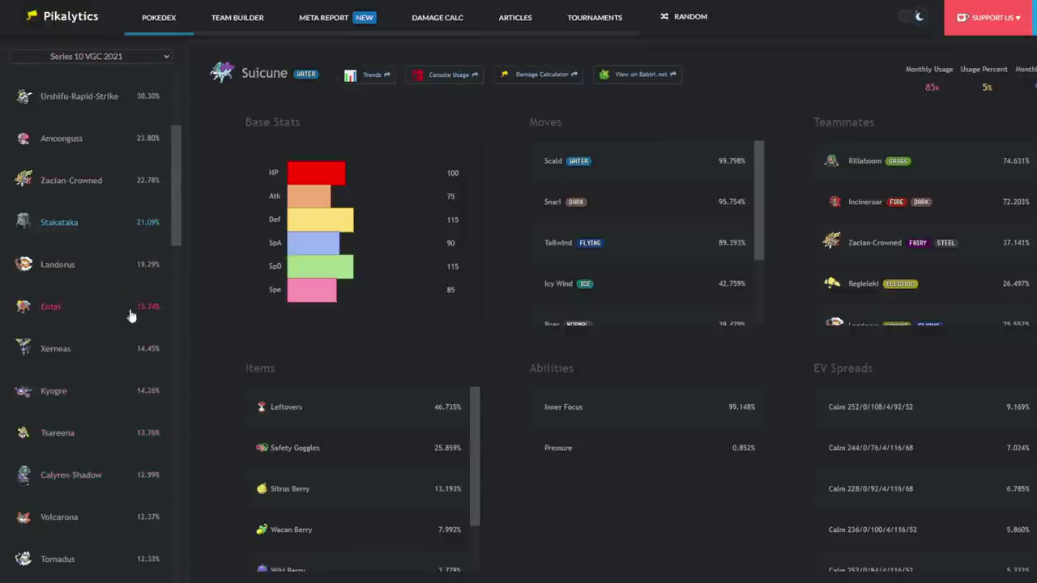
pyautogui.scroll(5, 125, 416)
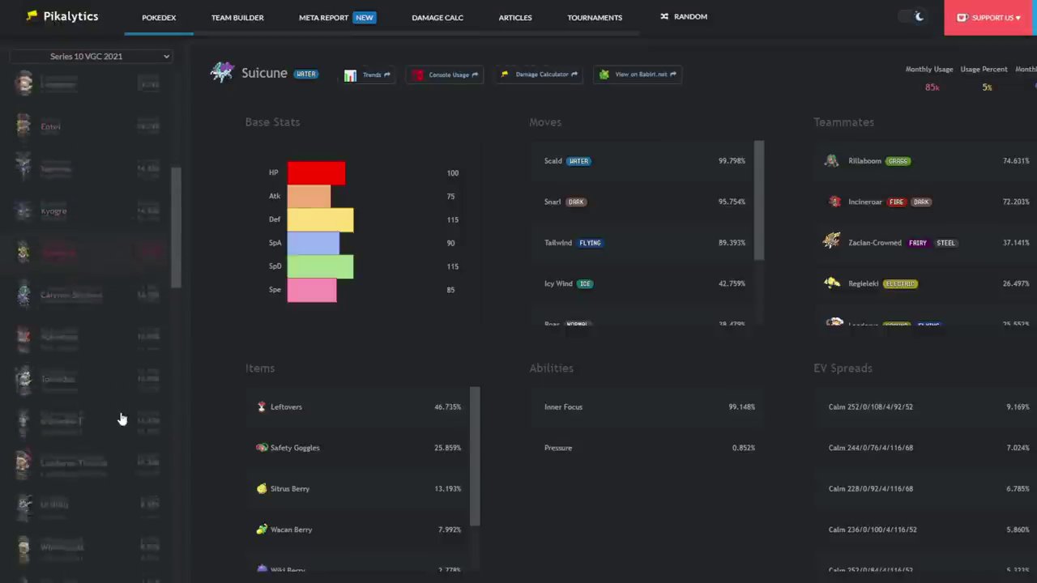
pyautogui.scroll(3, 105, 459)
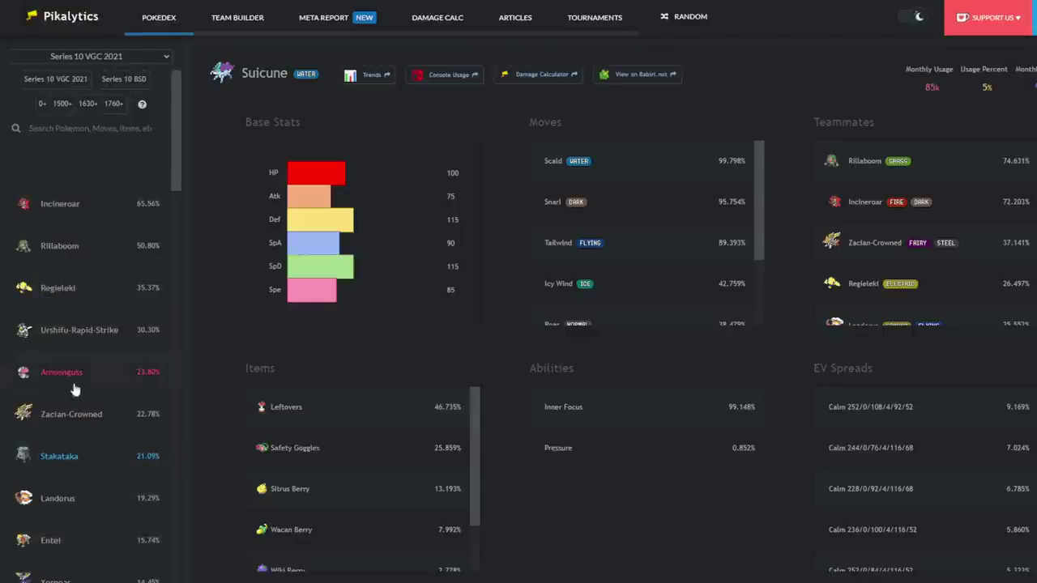
pyautogui.scroll(-2, 72, 389)
pyautogui.scroll(-4, 62, 357)
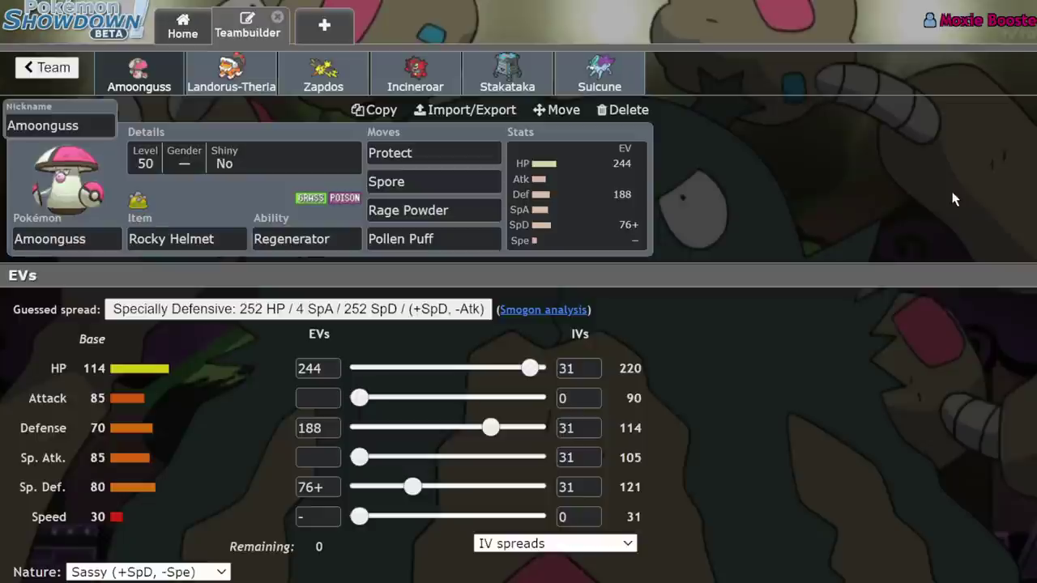
# Compare the Landorus-Therian and Amoonguss sets, settling on Zapdos's Calm 252/164/4/84/4 spread.
pyautogui.click(243, 80)
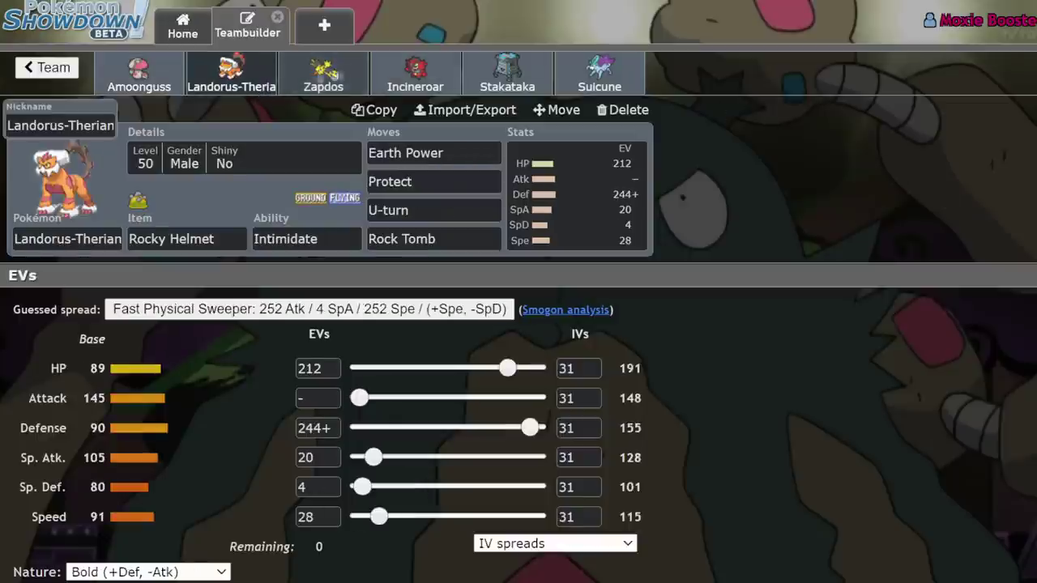
pyautogui.click(325, 77)
pyautogui.click(139, 77)
pyautogui.click(232, 77)
pyautogui.click(325, 77)
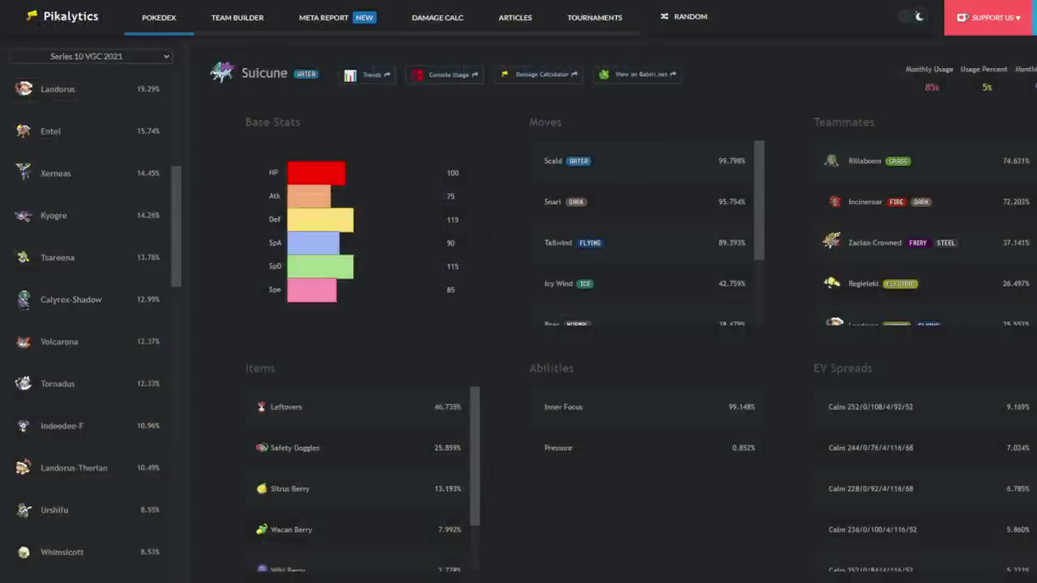
# View the Pikalytics usage pages for Xerneas, Zacian-Crowned and then Urshifu-Rapid-Strike.
pyautogui.scroll(4, 99, 127)
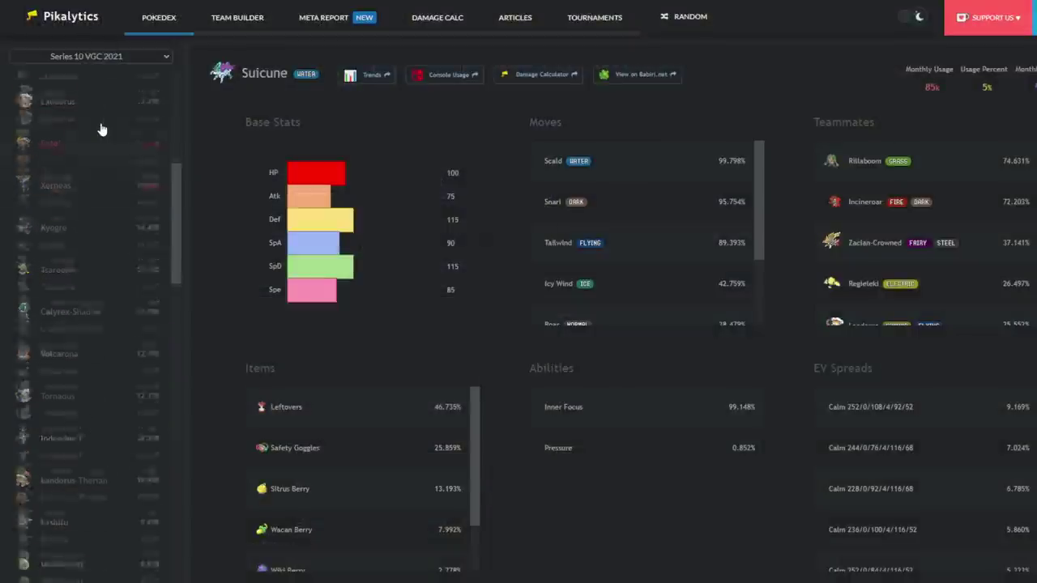
pyautogui.scroll(-1, 169, 405)
pyautogui.click(57, 350)
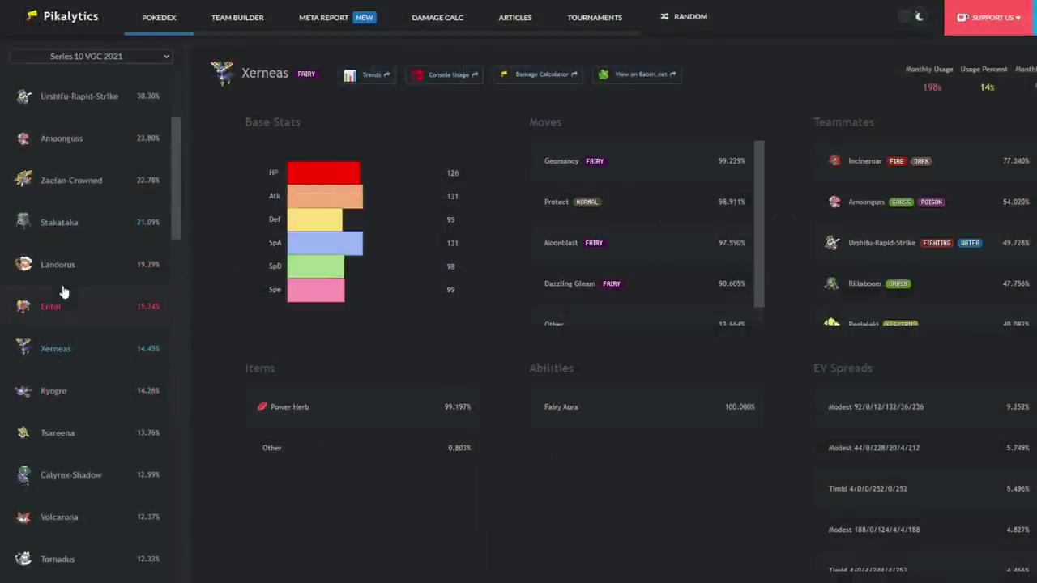
pyautogui.scroll(5, 63, 292)
pyautogui.click(81, 375)
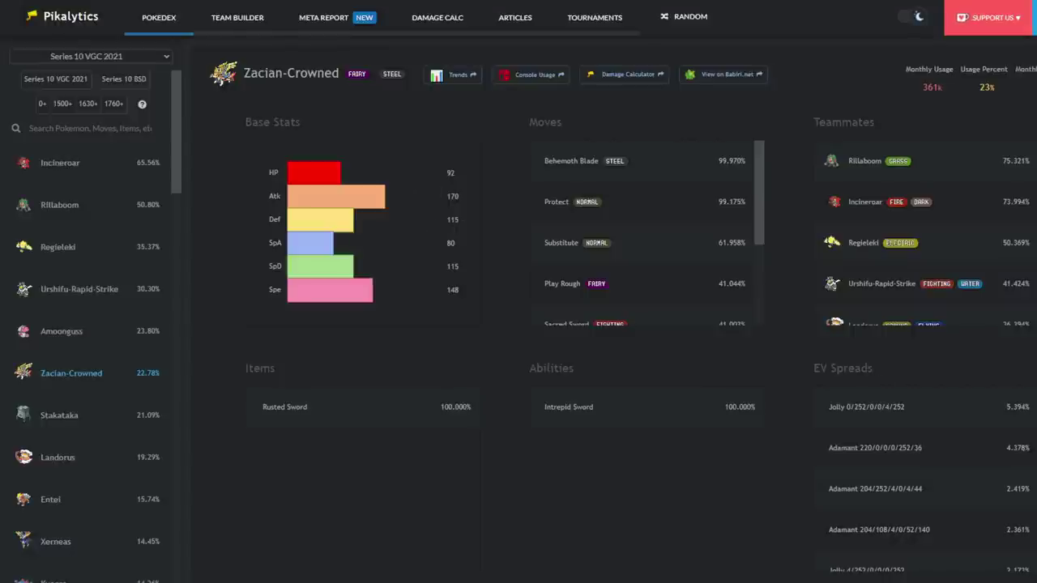
pyautogui.click(129, 302)
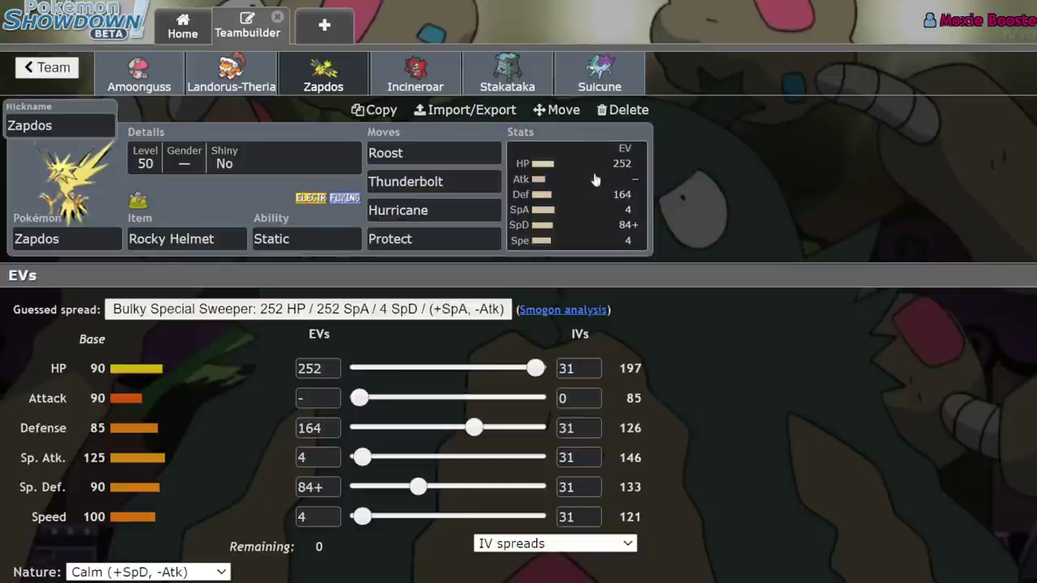
# Review the Amoonguss, Landorus-Therian, Zapdos and Incineroar sets, returning to Amoonguss.
pyautogui.click(153, 85)
pyautogui.click(231, 81)
pyautogui.click(310, 86)
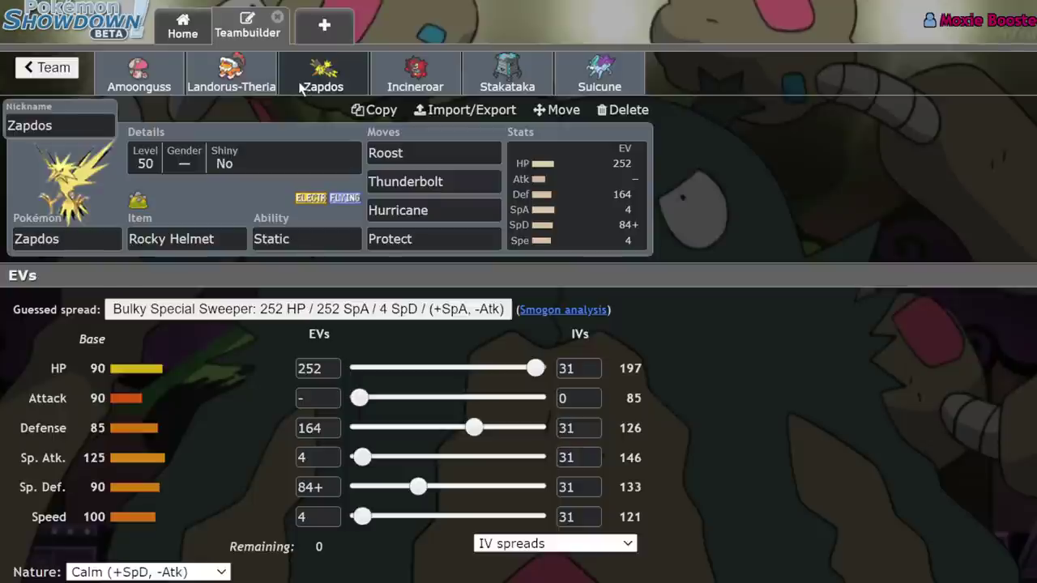
pyautogui.click(411, 90)
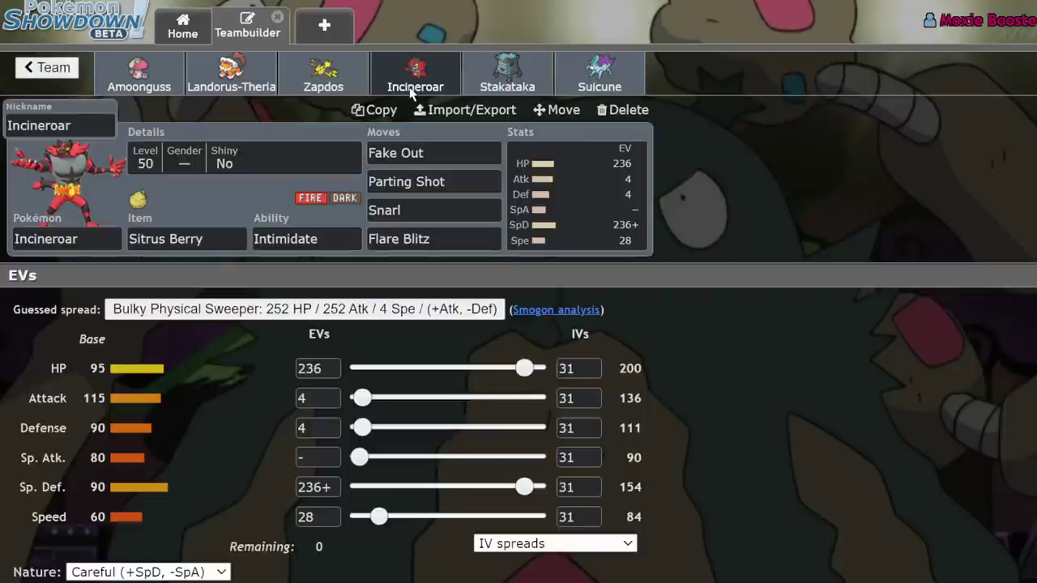
pyautogui.click(128, 77)
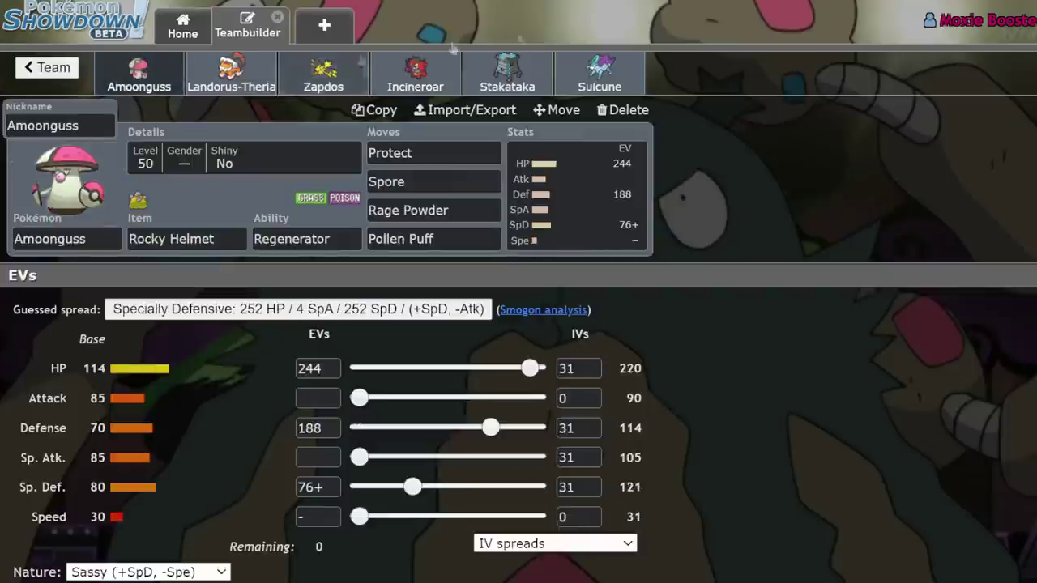
pyautogui.click(230, 77)
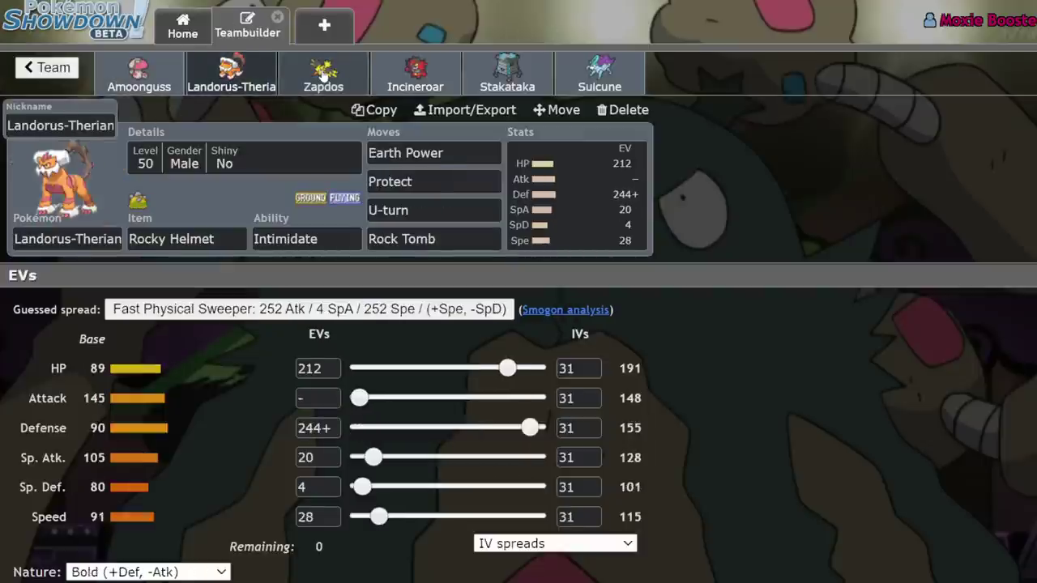
pyautogui.click(323, 77)
pyautogui.click(148, 85)
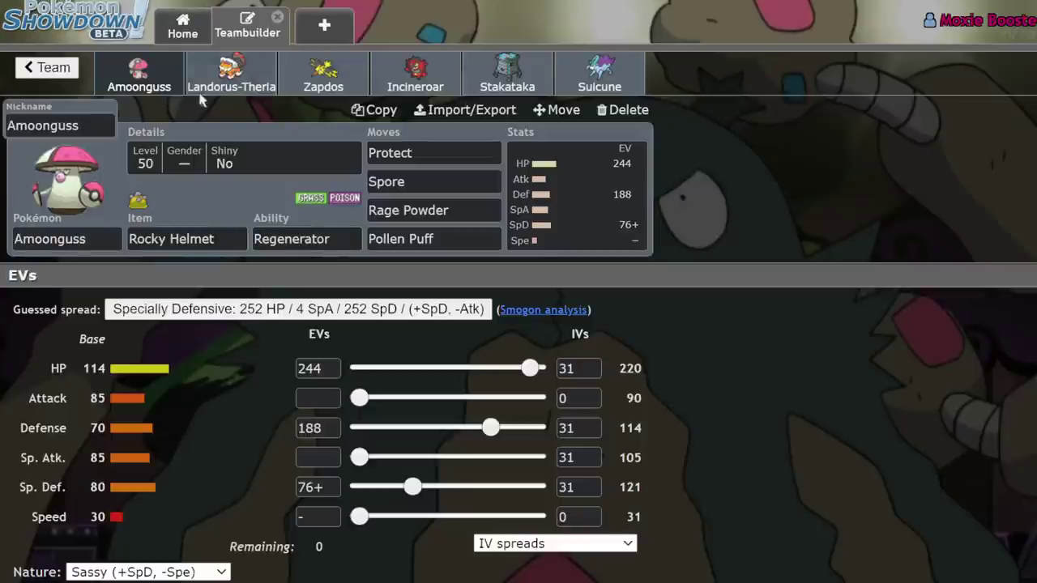
# Step through all six sets including Stakataka and Suicune, ending on Amoonguss's Sassy spread.
pyautogui.click(231, 77)
pyautogui.click(323, 74)
pyautogui.click(138, 77)
pyautogui.click(231, 77)
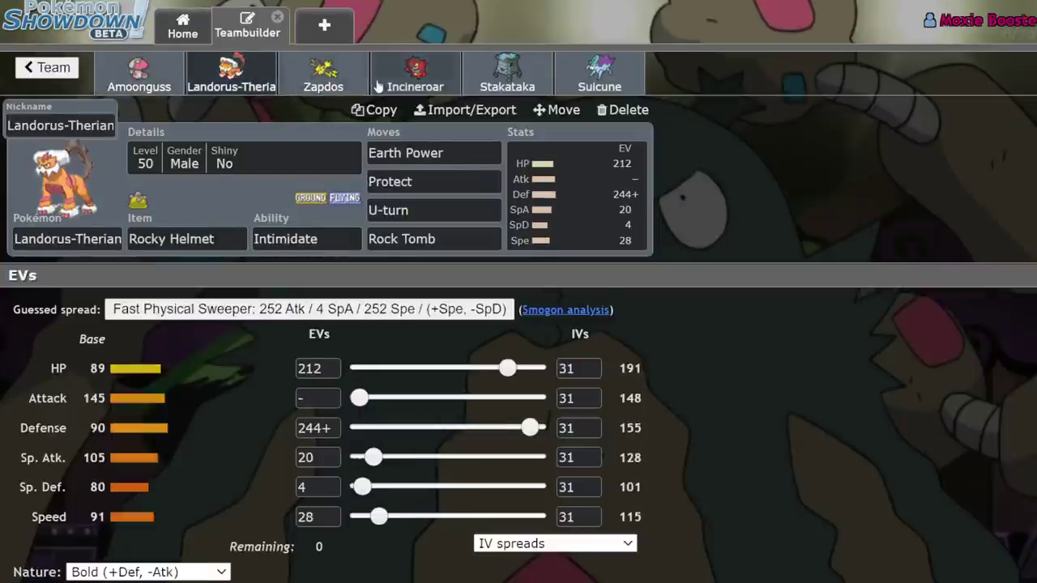
pyautogui.click(415, 76)
pyautogui.click(508, 77)
pyautogui.click(601, 77)
pyautogui.click(139, 77)
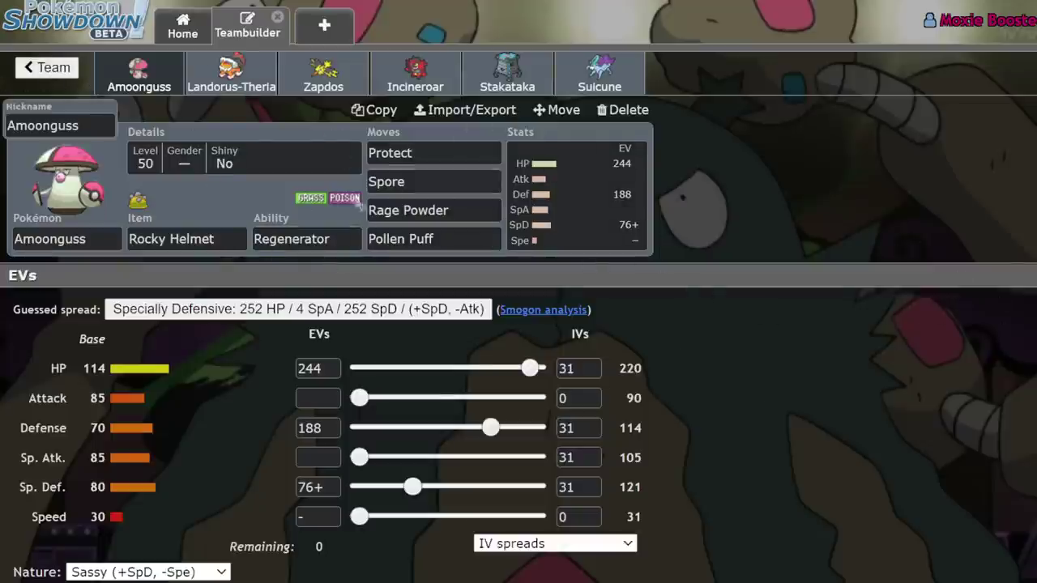
# Check Amoonguss's ability options, Landorus-Therian's U-turn, and Incineroar's set.
pyautogui.click(344, 239)
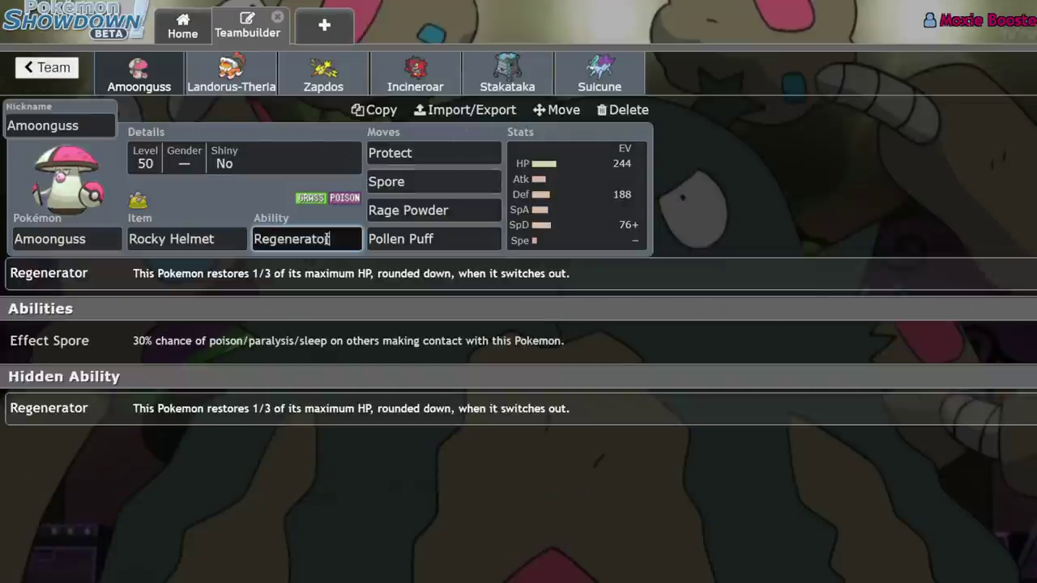
pyautogui.click(232, 72)
pyautogui.click(468, 206)
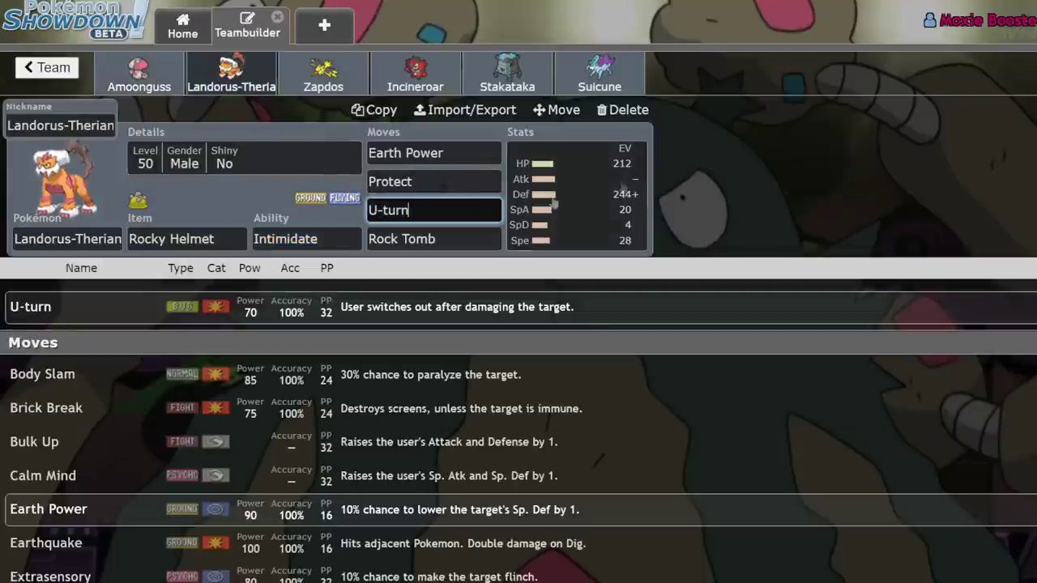
pyautogui.click(394, 89)
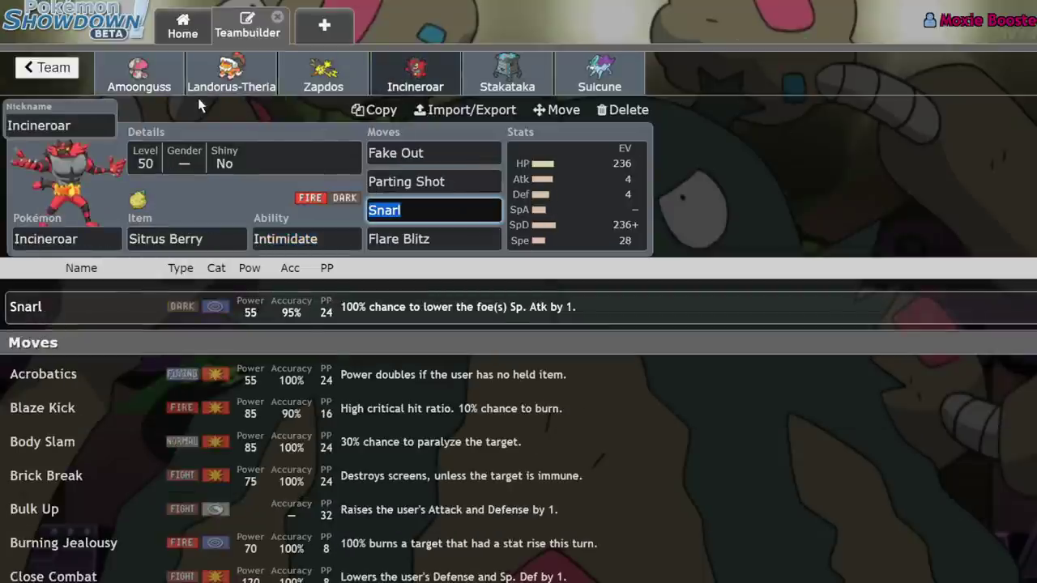
# Inspect Amoonguss's held item, stat spread and Pollen Puff move details.
pyautogui.click(140, 77)
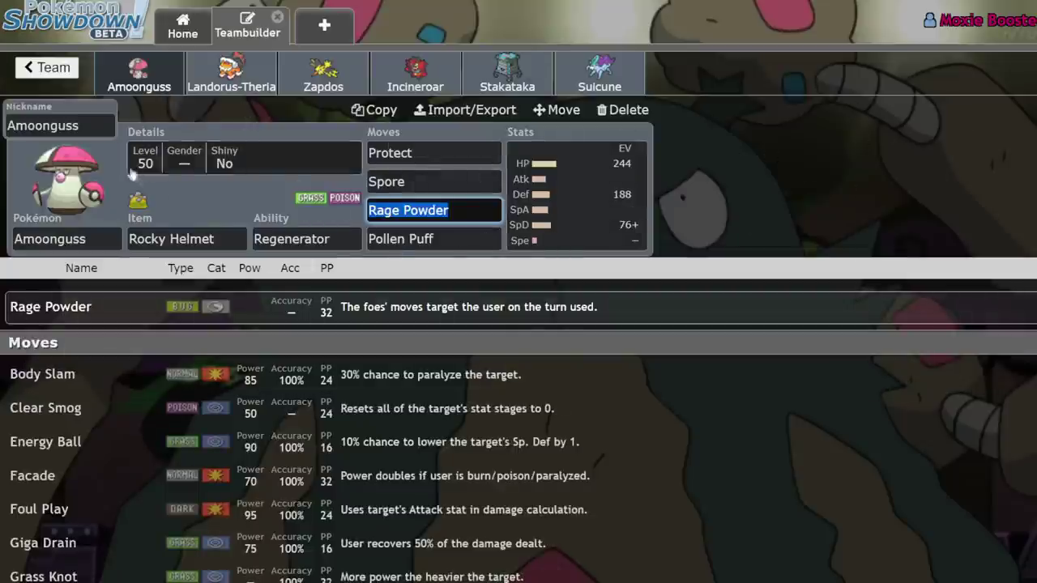
pyautogui.click(206, 236)
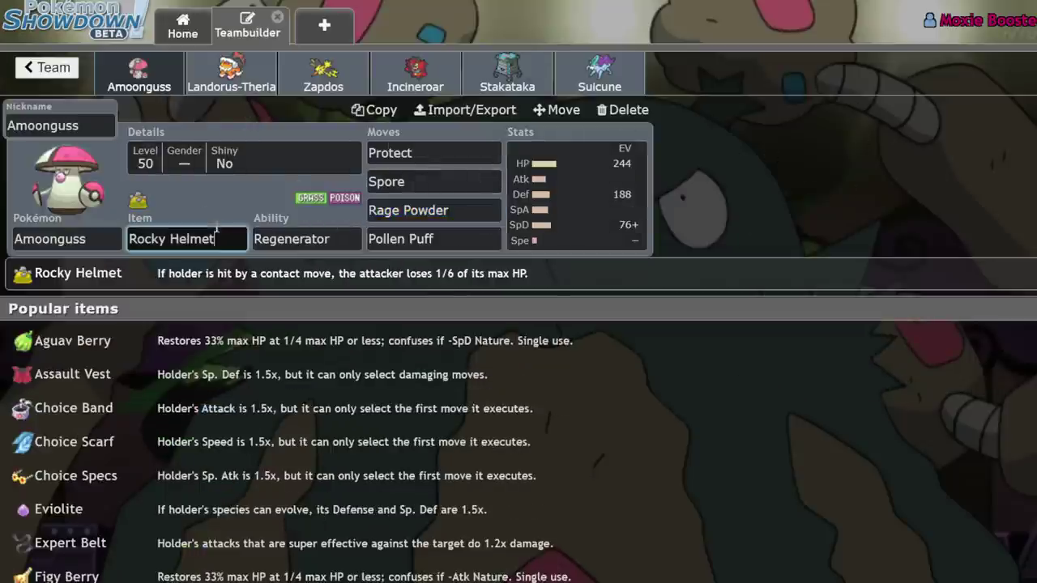
pyautogui.click(556, 204)
pyautogui.click(488, 239)
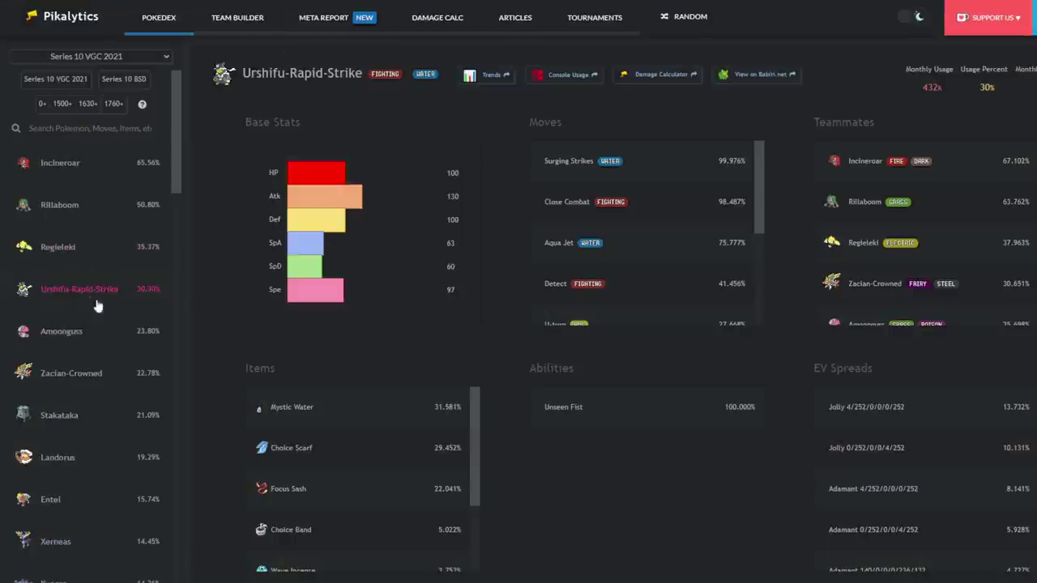
# Open Pikalytics' Amoonguss page, highlight Pollen Puff at 57.521%, and browse its Teammates.
pyautogui.click(102, 329)
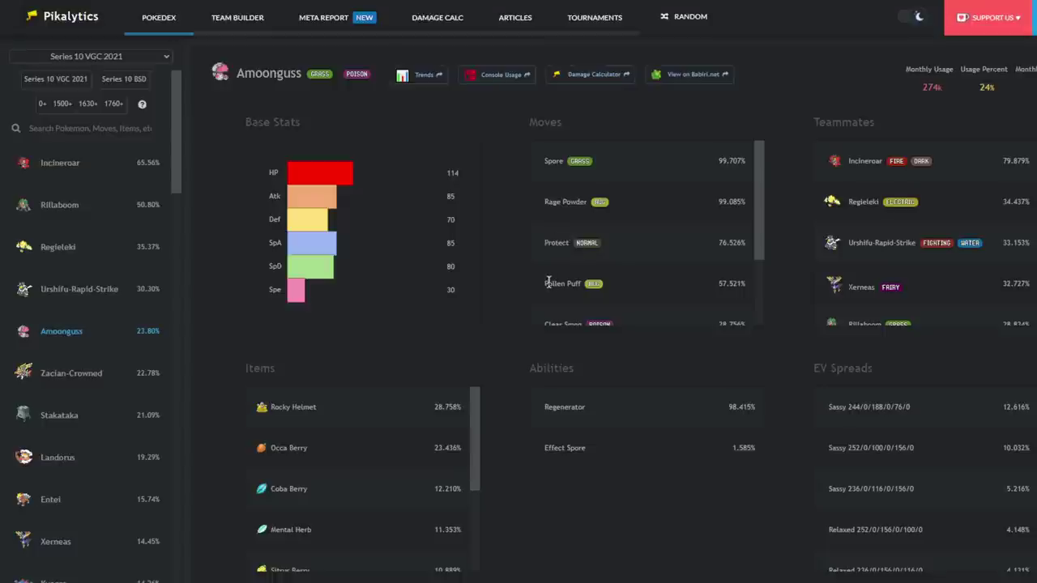
pyautogui.moveTo(548, 284); pyautogui.dragTo(659, 284)
pyautogui.click(658, 279)
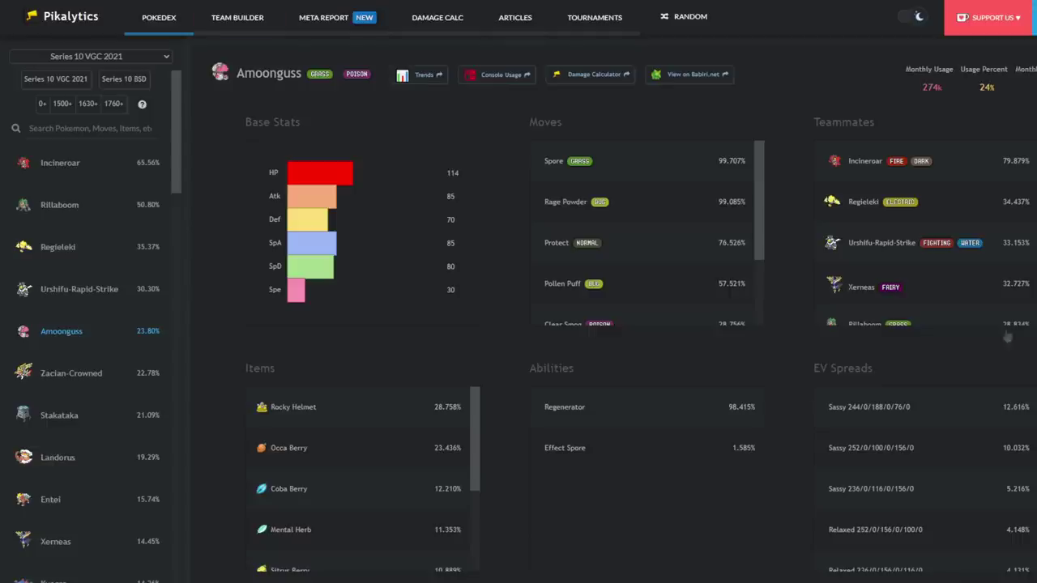
pyautogui.scroll(-2, 926, 199)
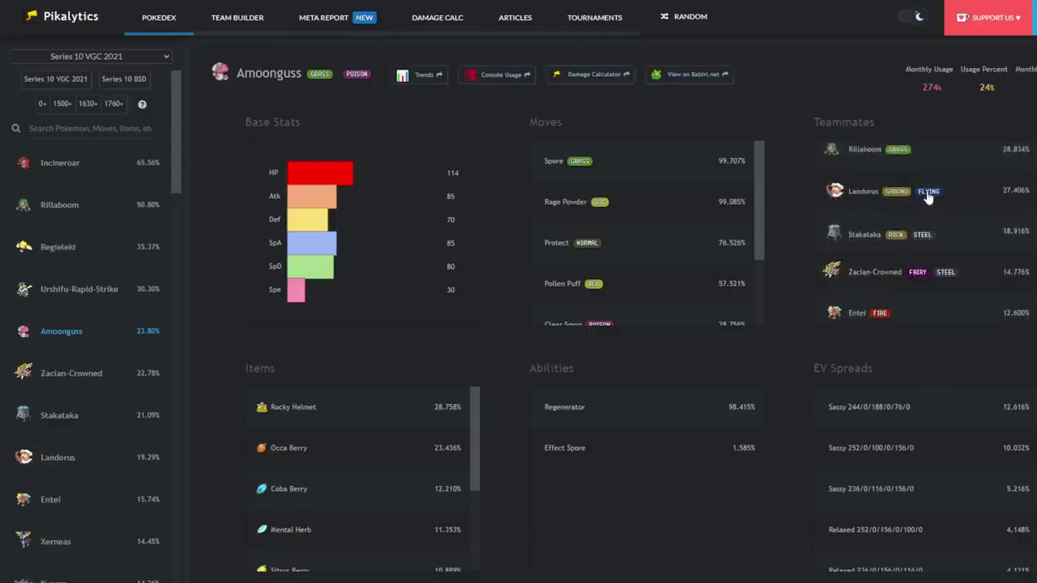
pyautogui.scroll(2, 928, 200)
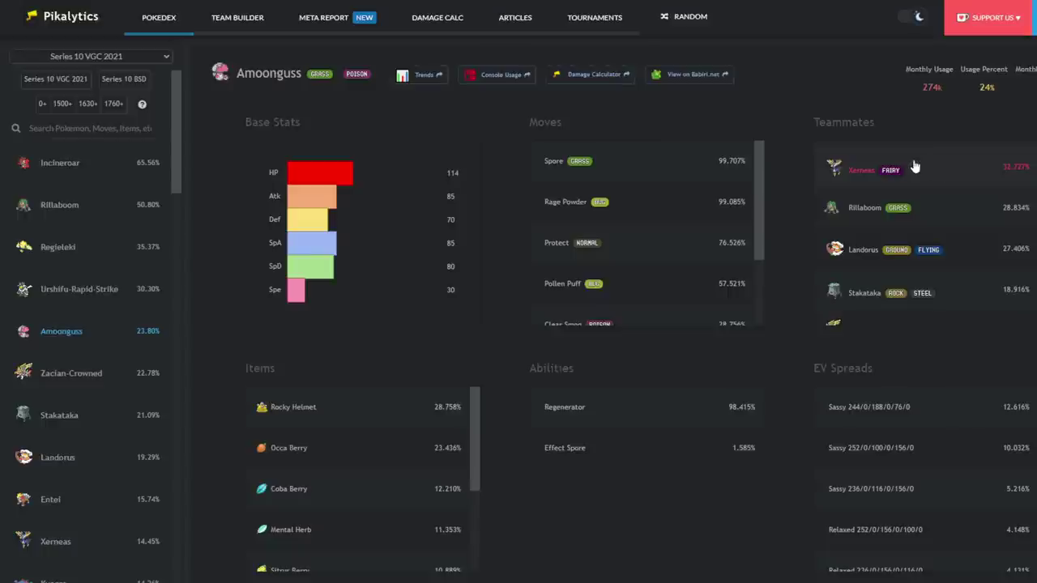
pyautogui.scroll(-5, 894, 225)
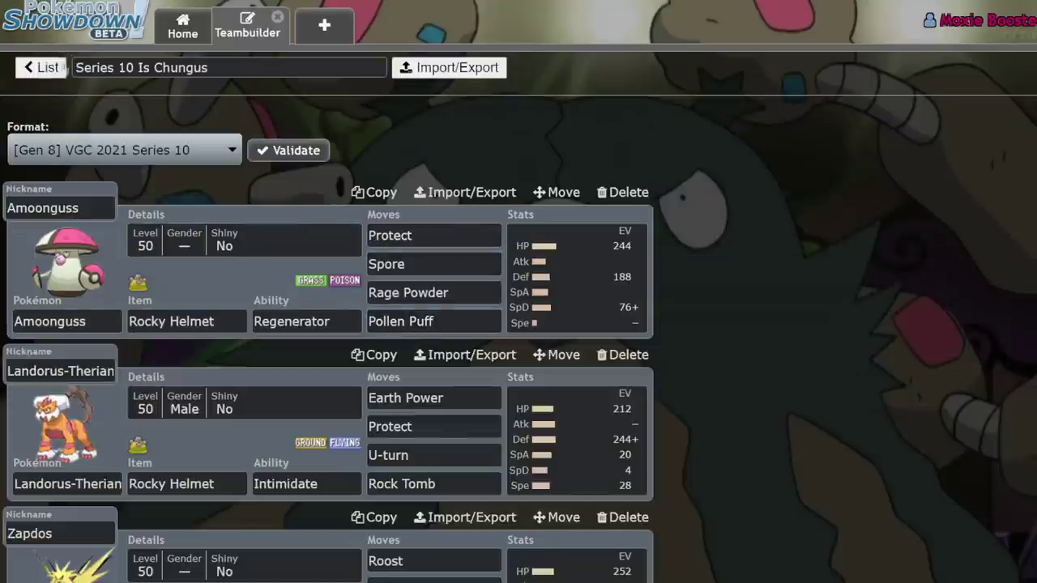
# On Copy of Untitled 322, inspect Yveltal's Oblivion Wing, Amoonguss's Pollen Puff and Stakataka.
pyautogui.click(44, 67)
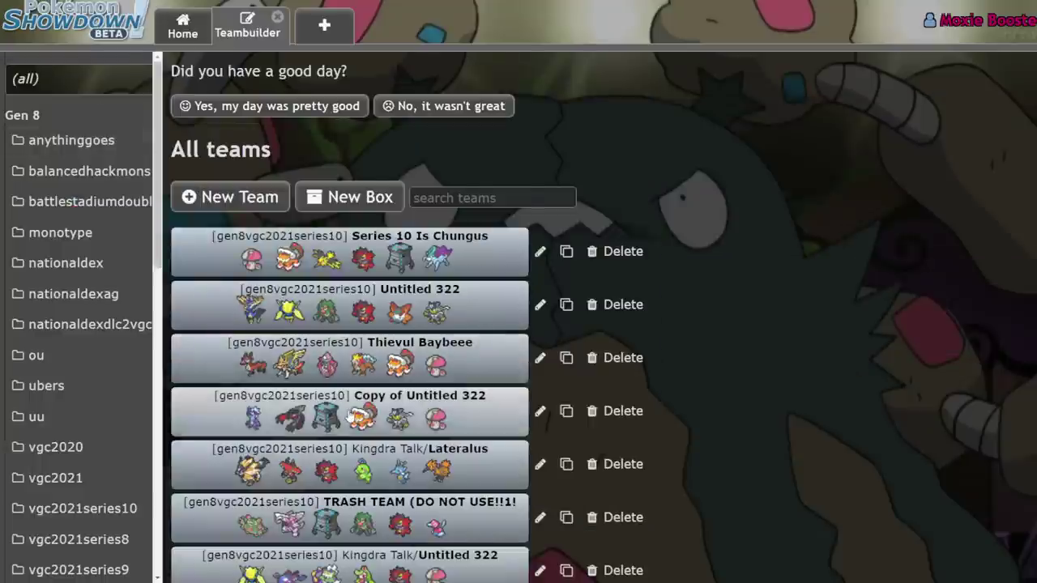
pyautogui.click(395, 349)
pyautogui.click(577, 442)
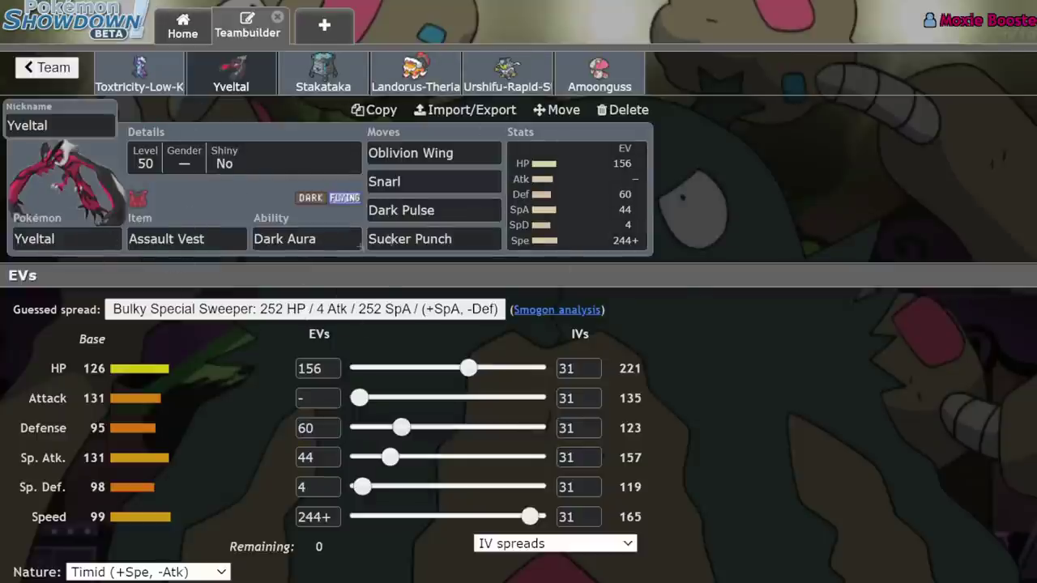
pyautogui.click(429, 153)
pyautogui.click(600, 71)
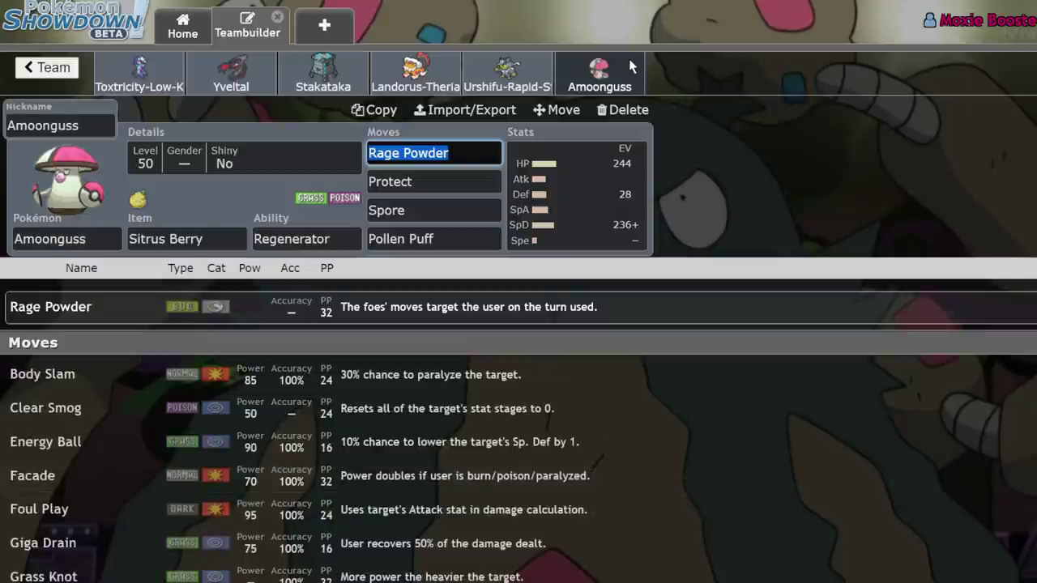
pyautogui.click(486, 239)
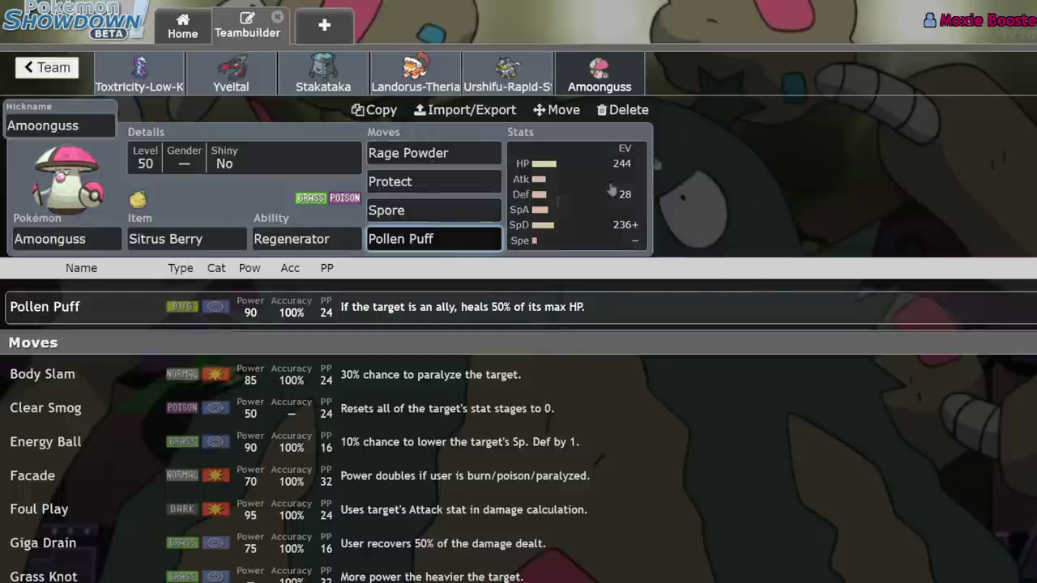
pyautogui.click(322, 70)
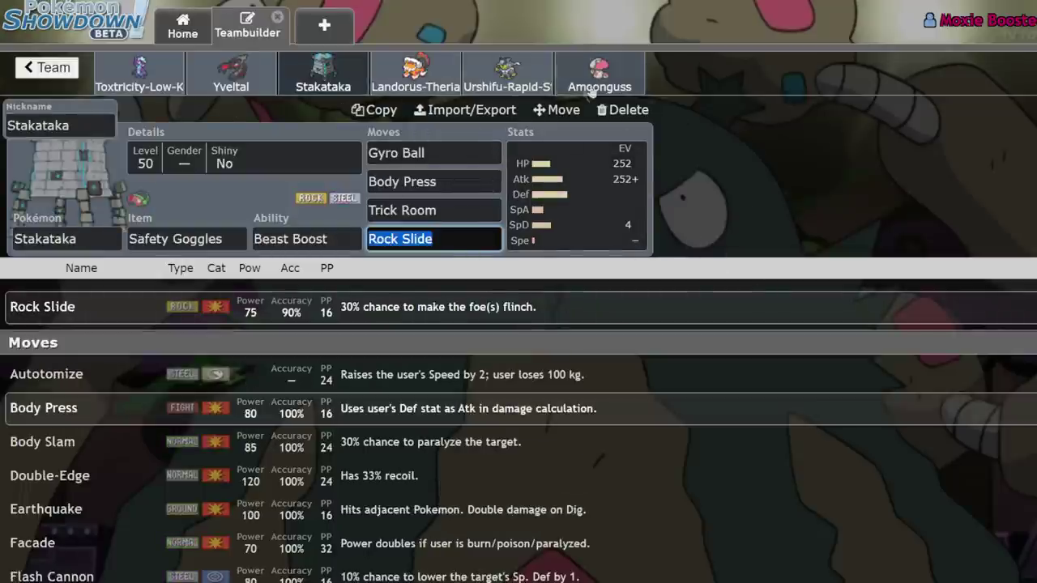
# Go back through the team list and reopen Series 10 Is Chungus.
pyautogui.click(60, 69)
pyautogui.click(40, 69)
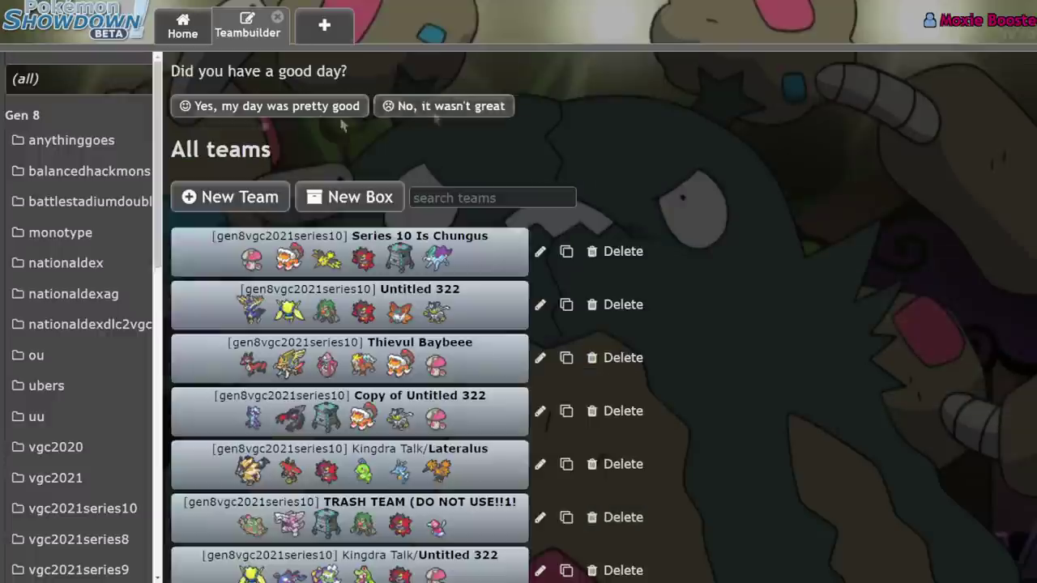
pyautogui.click(372, 240)
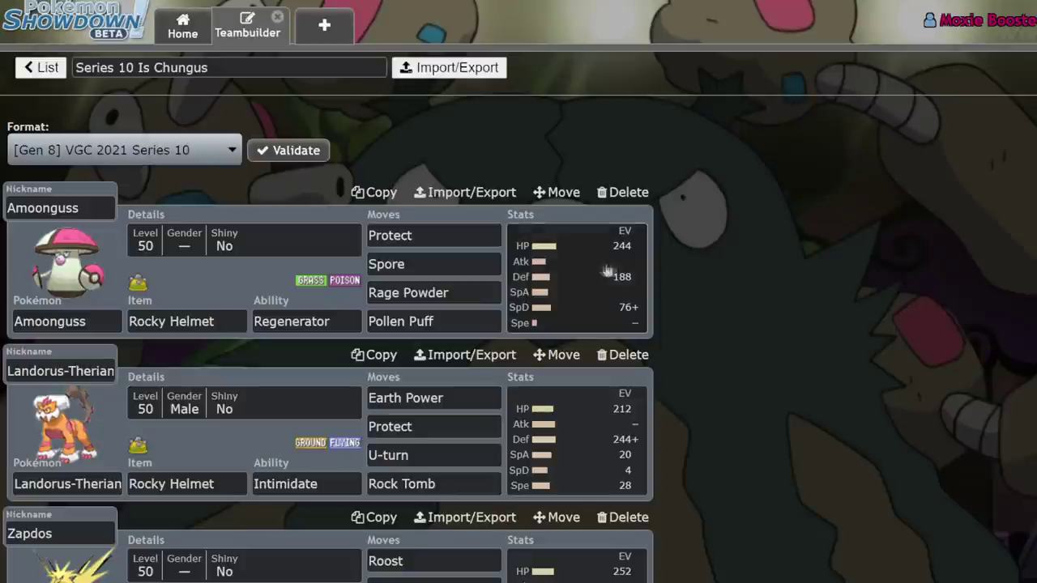
# Show Amoonguss's EVs, then Landorus-Therian's Bold 212/244 Def/20/4/28 spread.
pyautogui.click(601, 270)
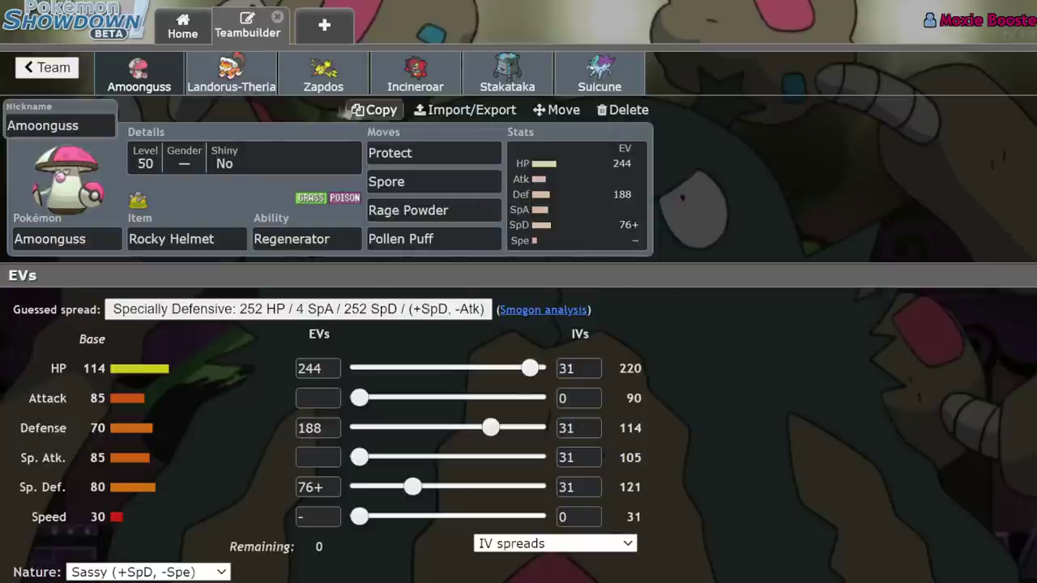
pyautogui.click(259, 93)
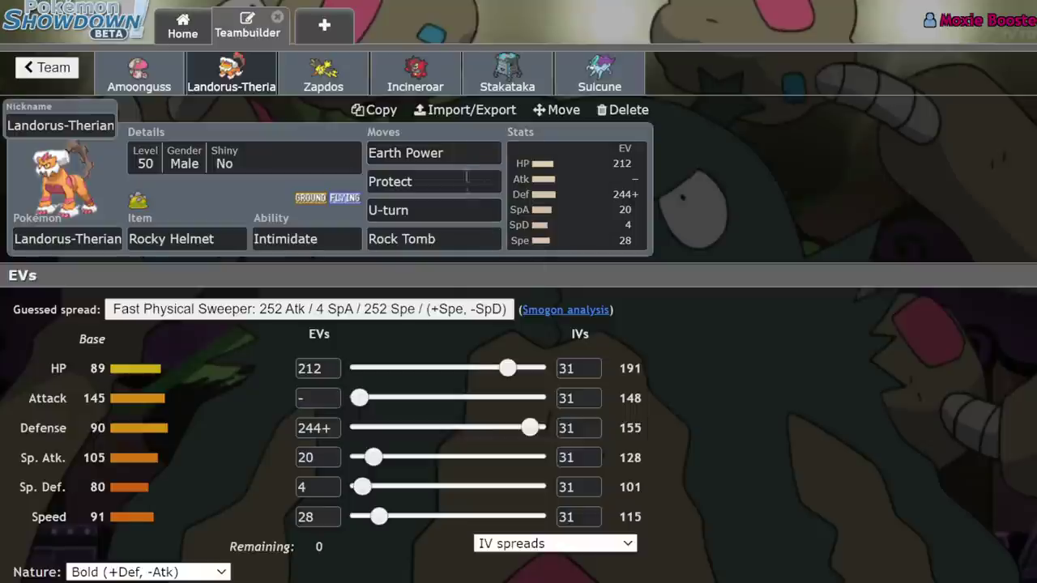
# Compare Landorus-Therian's Earth Power details with its EV spread, then return to All teams.
pyautogui.click(462, 153)
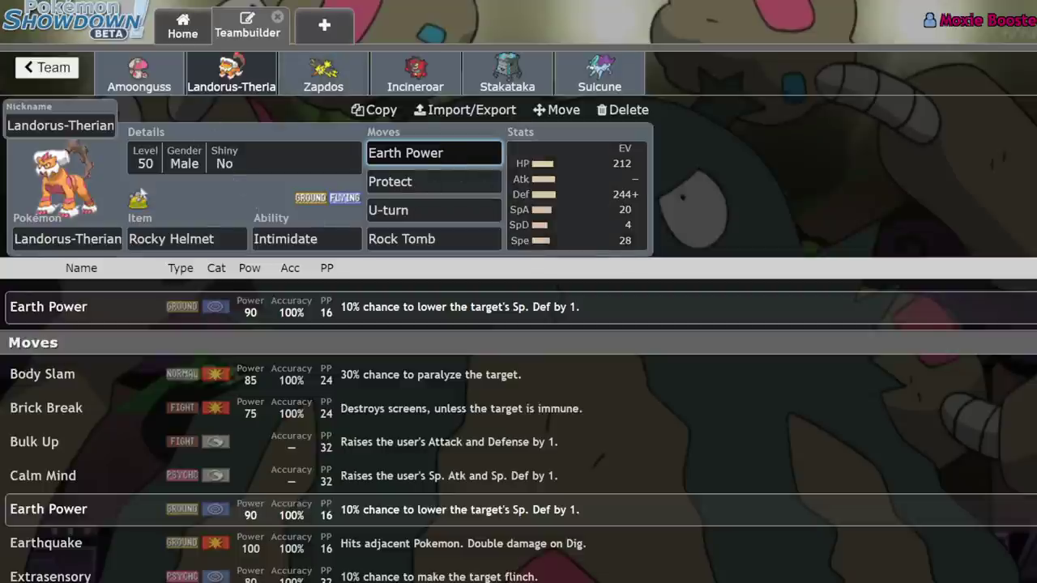
pyautogui.click(515, 230)
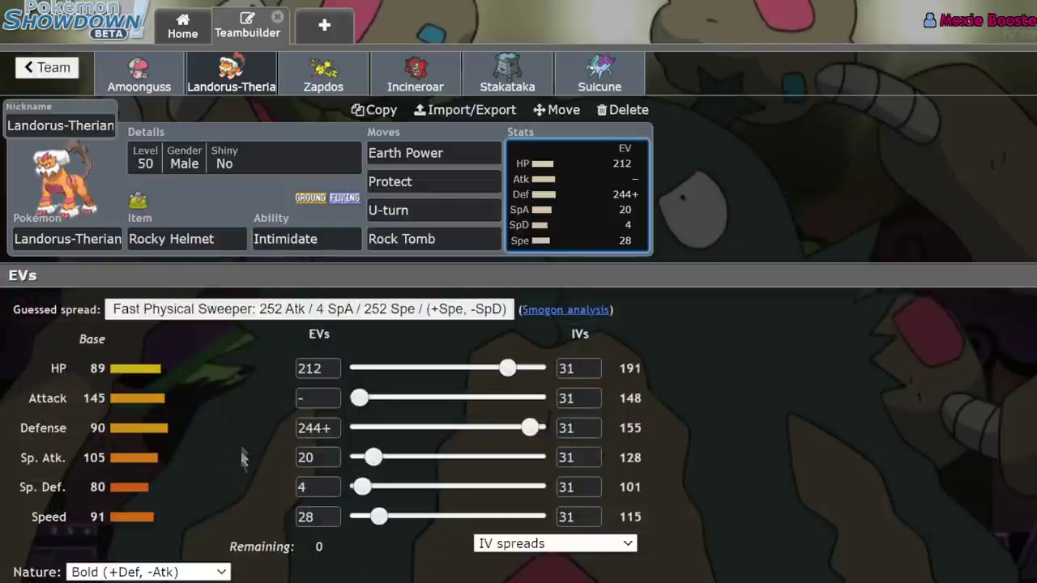
pyautogui.click(458, 147)
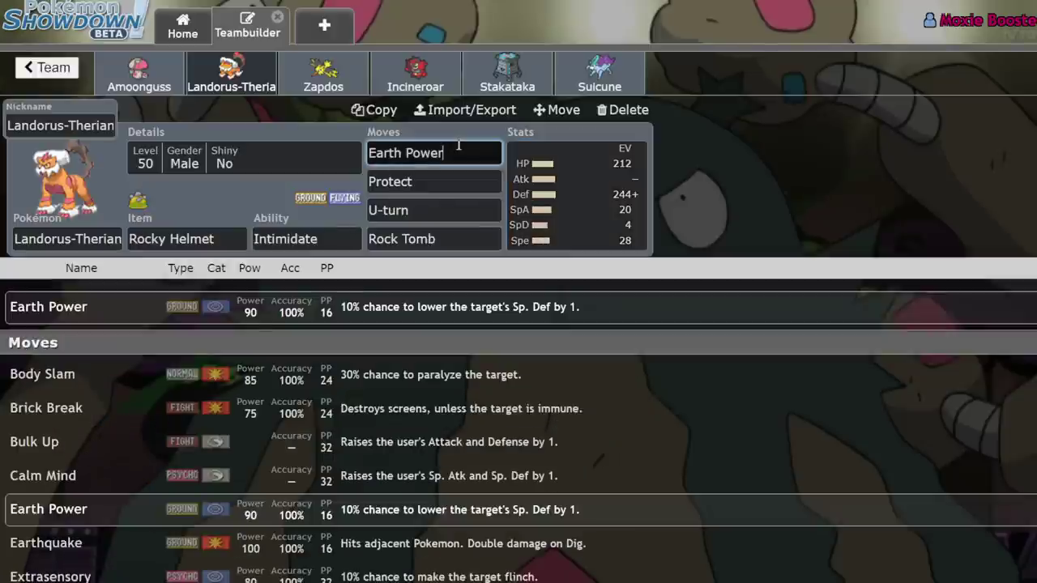
pyautogui.click(598, 211)
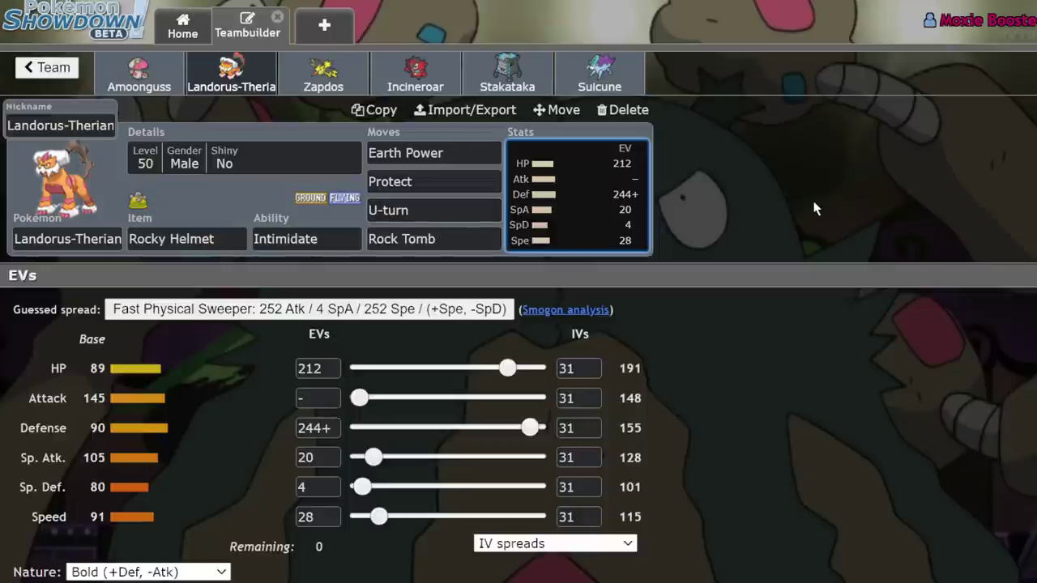
pyautogui.click(76, 73)
pyautogui.click(62, 76)
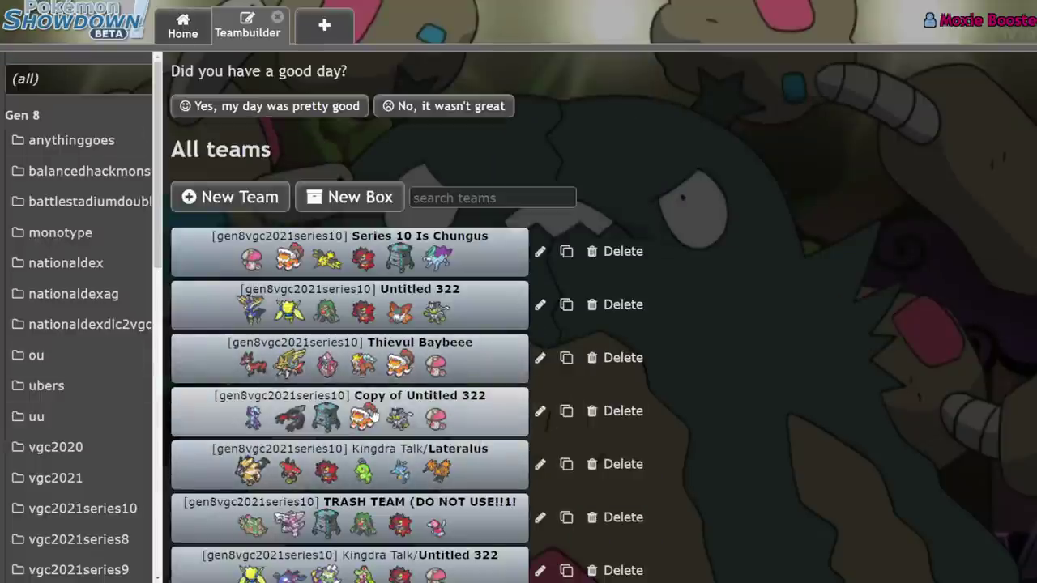
# Open the Series 10 Is Chungus team, review Landorus-Therian's EVs and item, then go to Amoonguss.
pyautogui.click(340, 253)
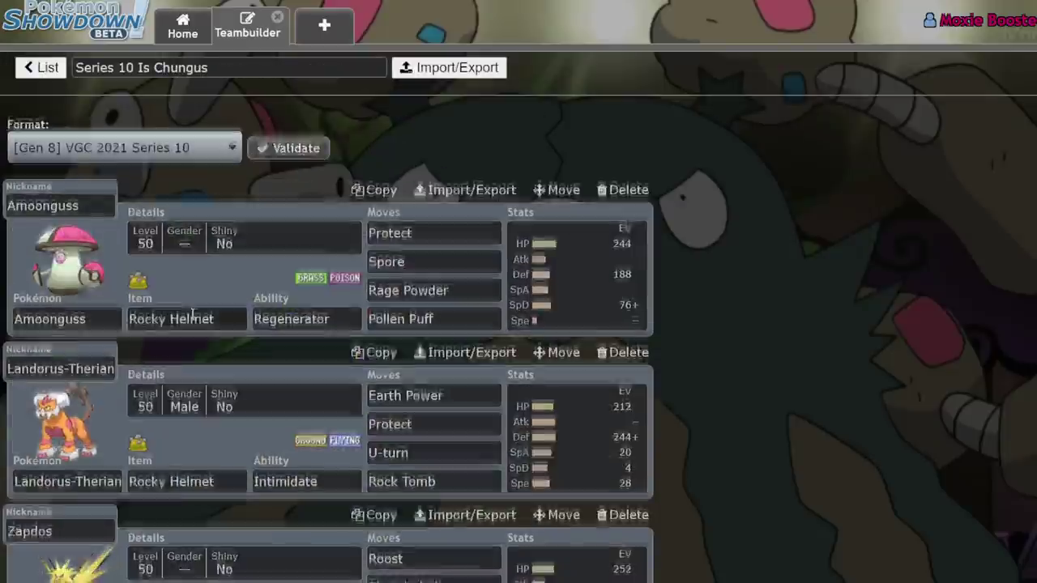
pyautogui.scroll(-2, 192, 313)
pyautogui.click(567, 320)
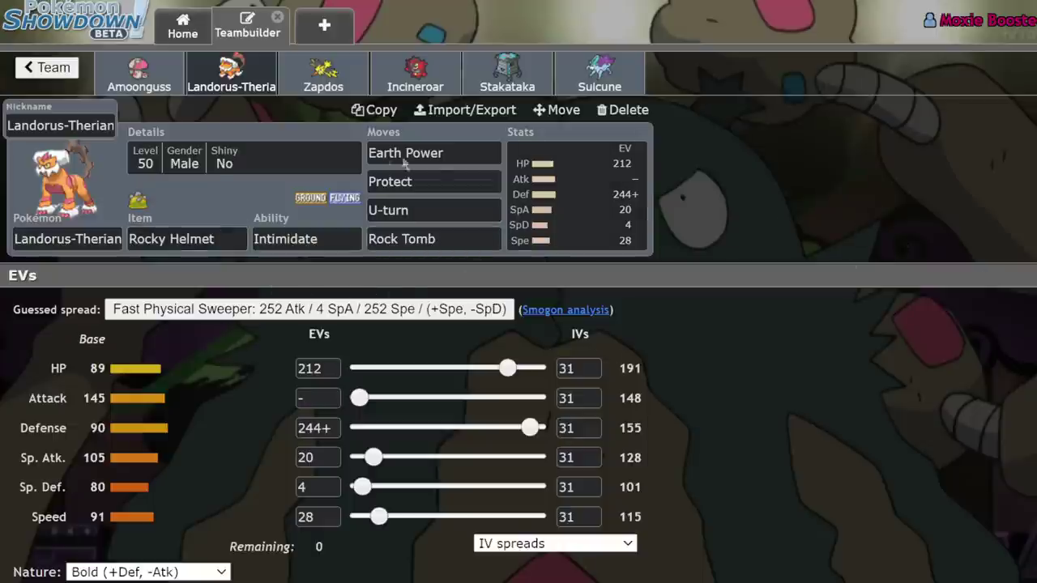
pyautogui.click(226, 237)
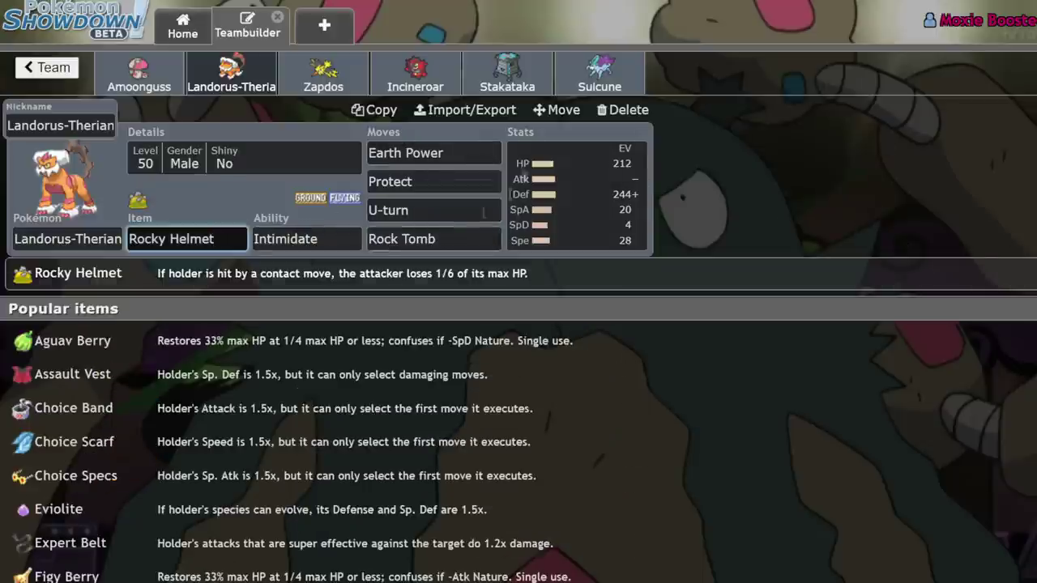
pyautogui.click(164, 93)
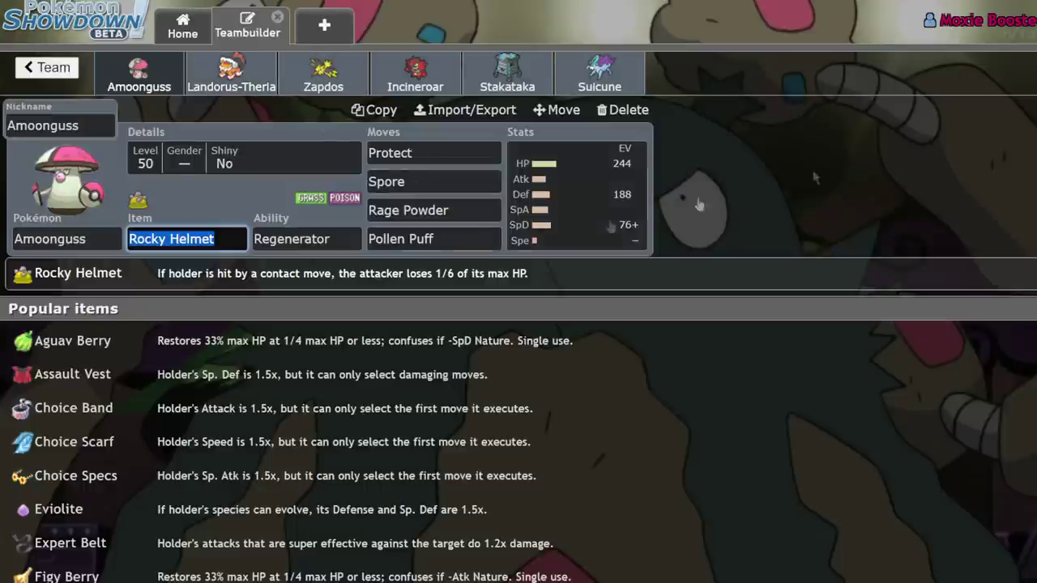
# Review Zapdos's ability, EV spread, Roost and Hurricane, then move on to Incineroar's set.
pyautogui.click(329, 74)
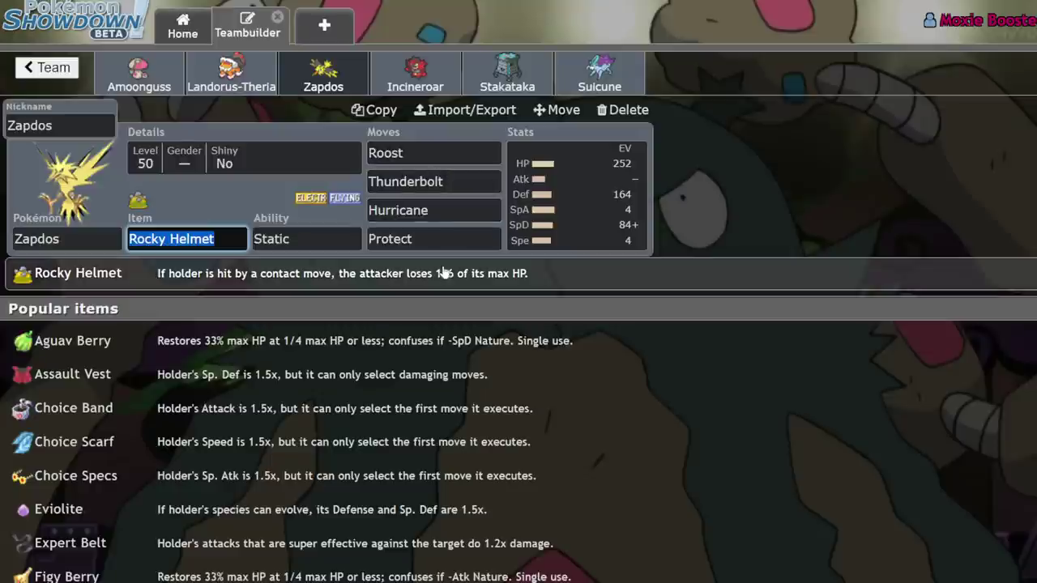
pyautogui.click(313, 240)
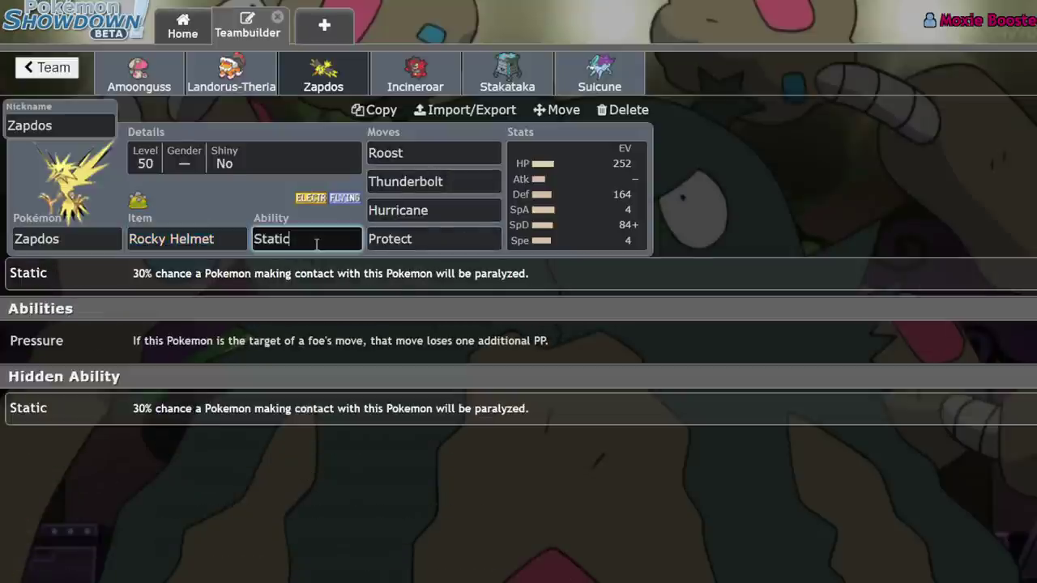
pyautogui.click(631, 211)
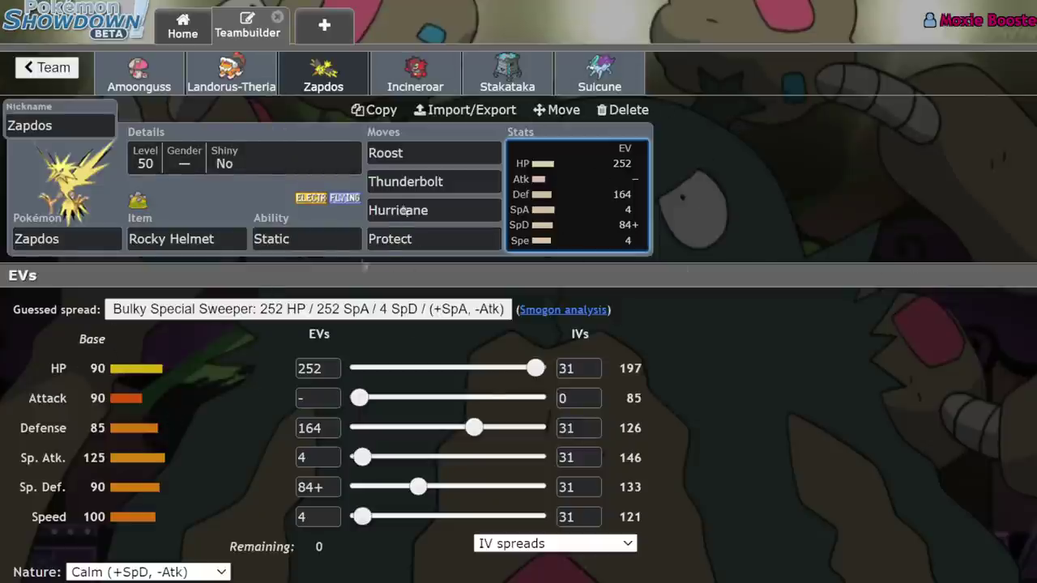
pyautogui.click(427, 155)
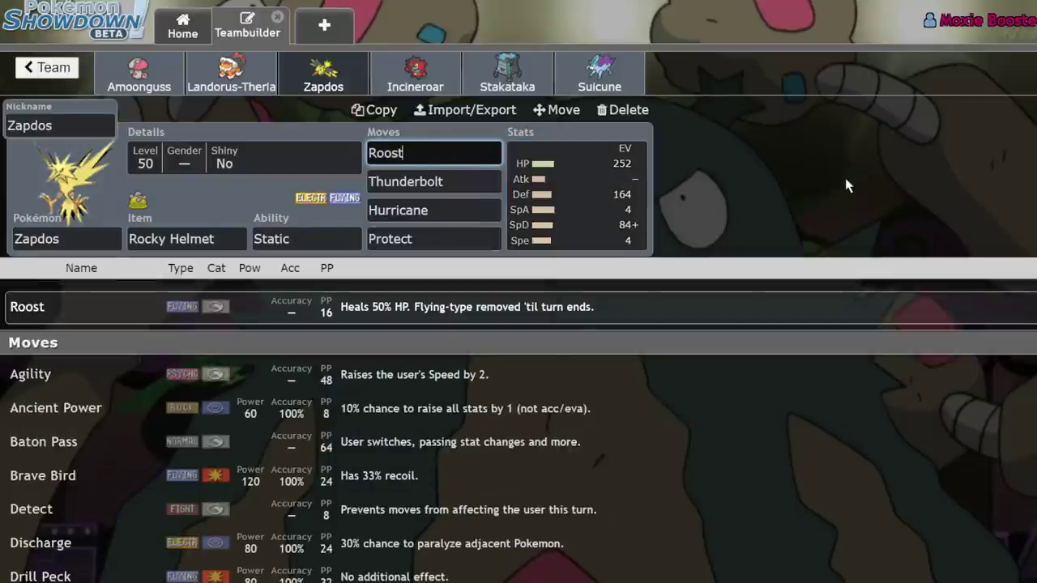
pyautogui.hotkey('shift', 'Tab')
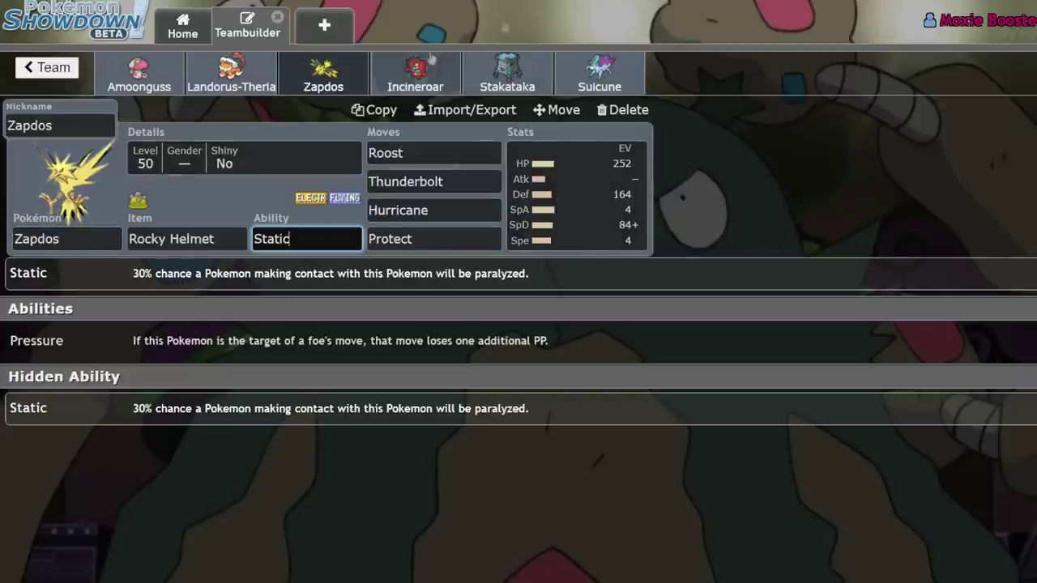
pyautogui.click(397, 208)
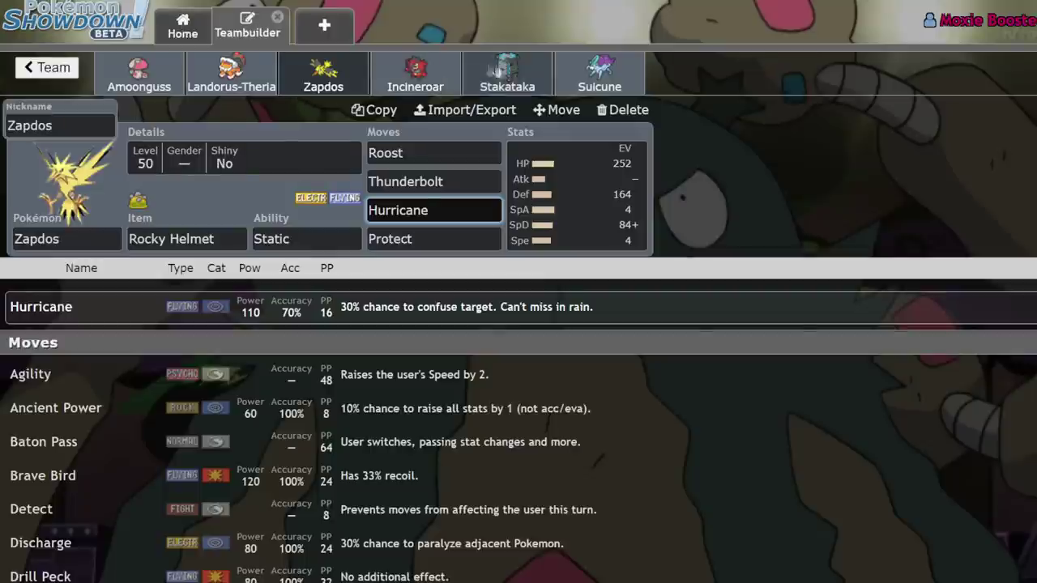
pyautogui.click(443, 70)
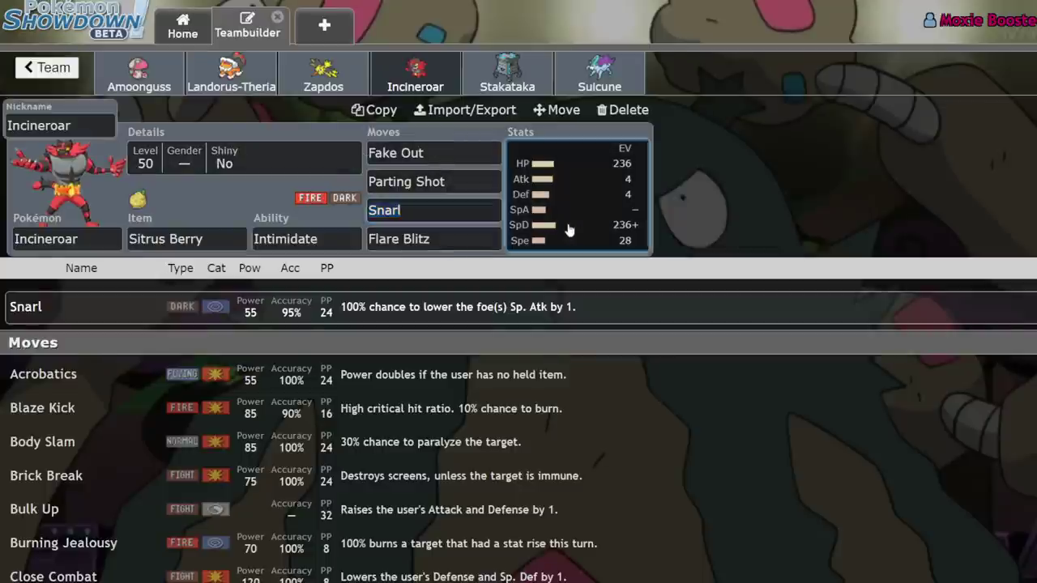
# Check Incineroar's EV spread, then view Stakataka's set after glancing back at Incineroar.
pyautogui.click(559, 211)
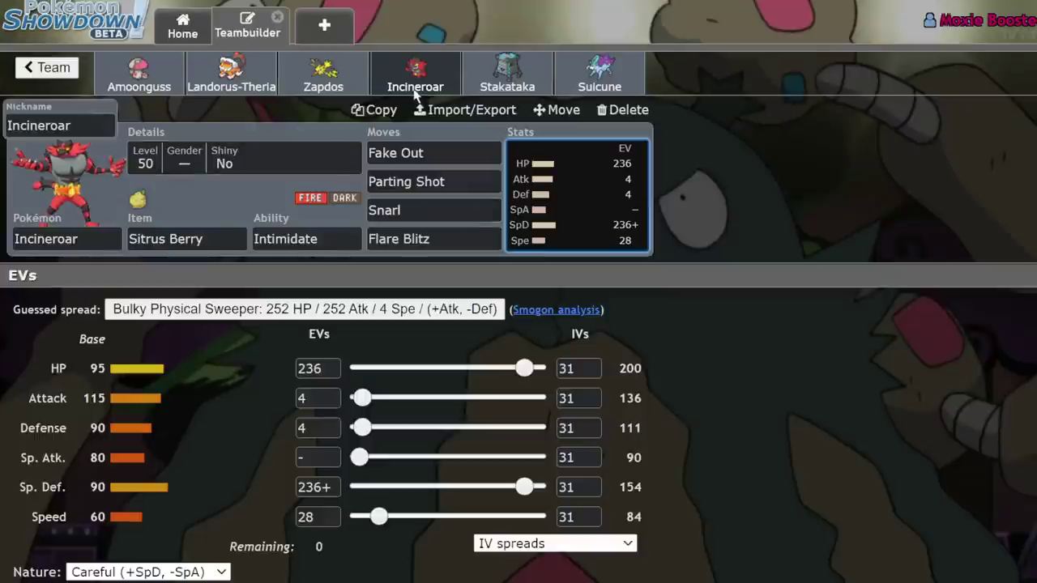
pyautogui.click(504, 91)
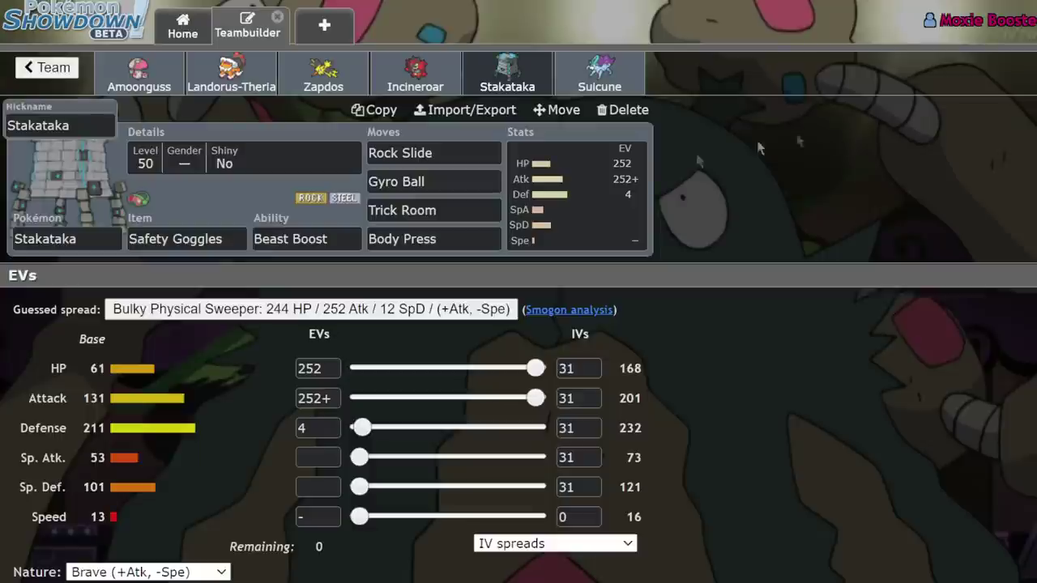
pyautogui.click(438, 82)
pyautogui.click(494, 81)
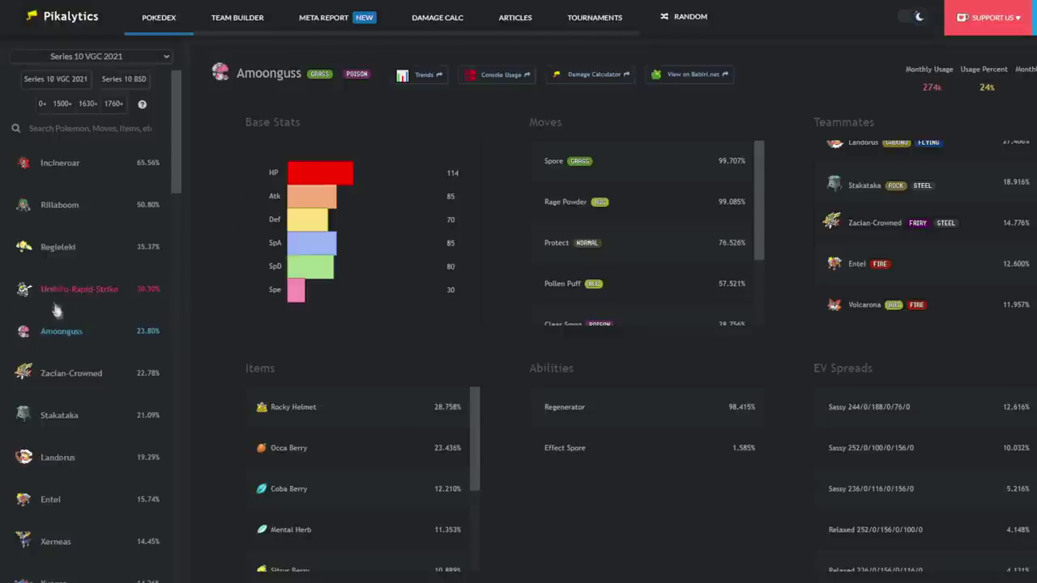
# Scroll down the Series 10 VGC 2021 usage ranking on the Pikalytics Amoonguss page.
pyautogui.scroll(-1, 81, 303)
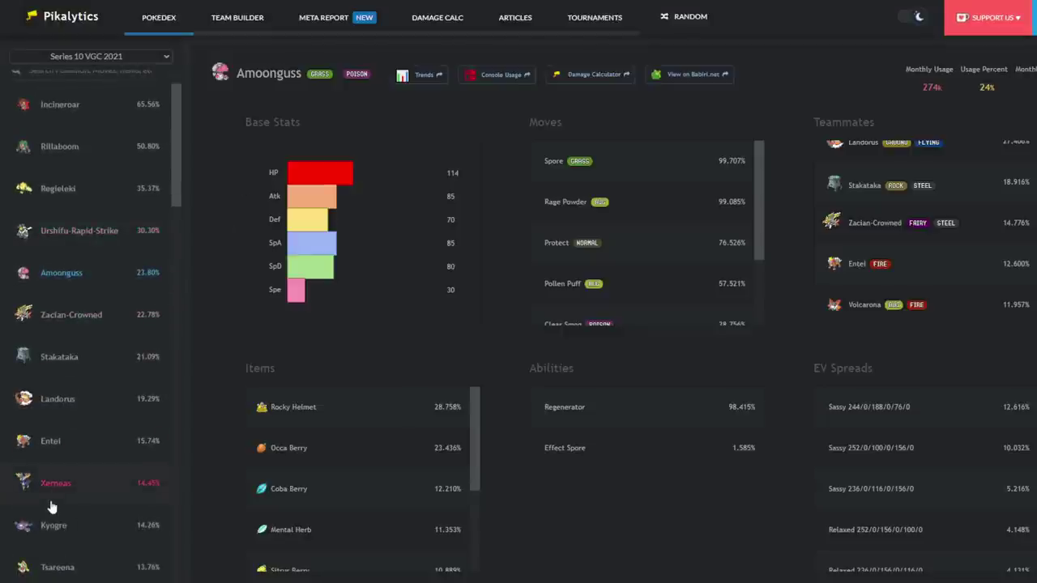
pyautogui.scroll(-4, 104, 478)
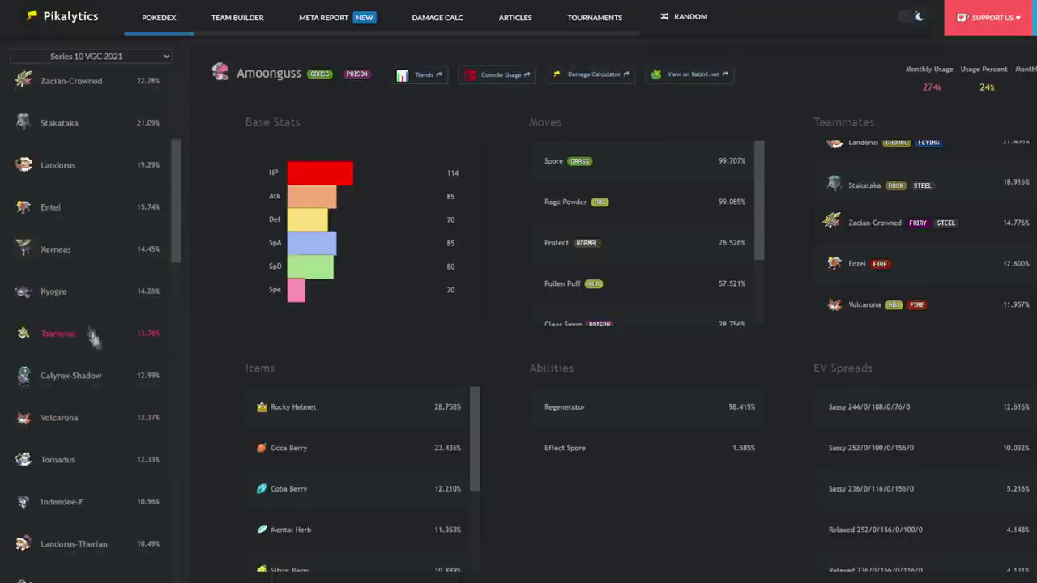
pyautogui.scroll(-4, 70, 400)
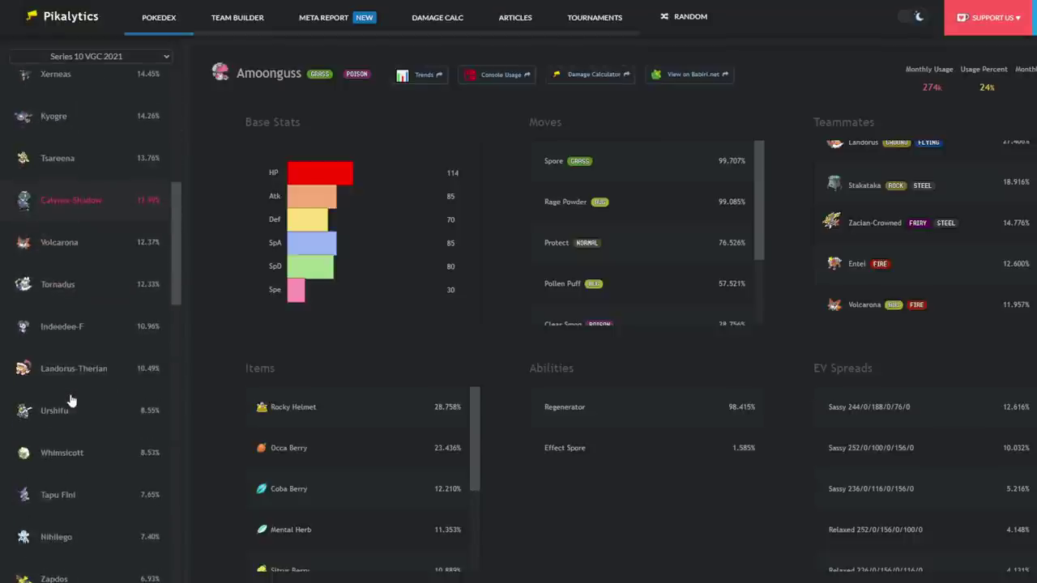
pyautogui.scroll(-2, 49, 430)
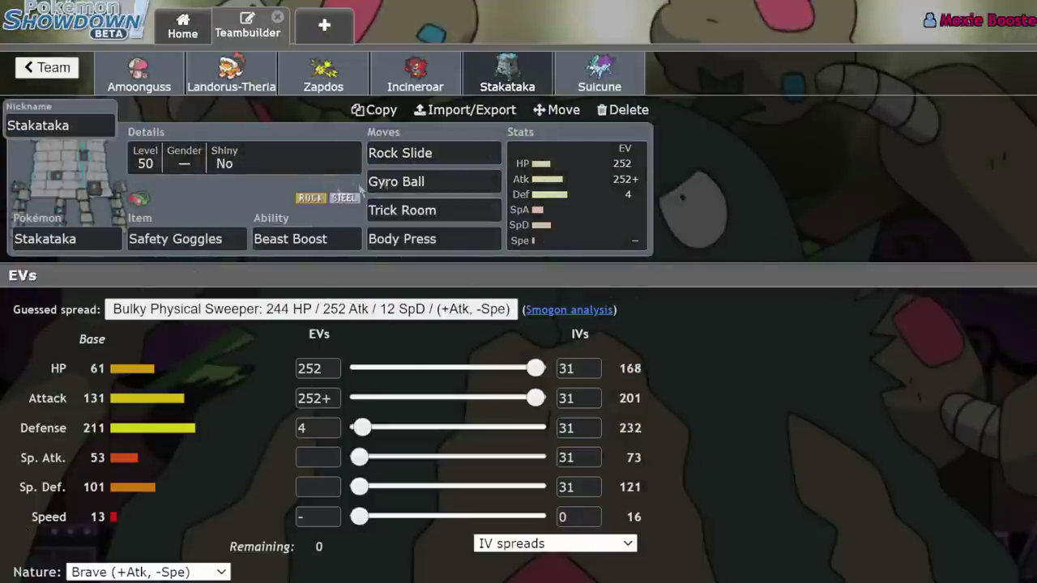
# Compare the Amoonguss and Stakataka sets, then bring up Suicune's Calm set.
pyautogui.click(140, 73)
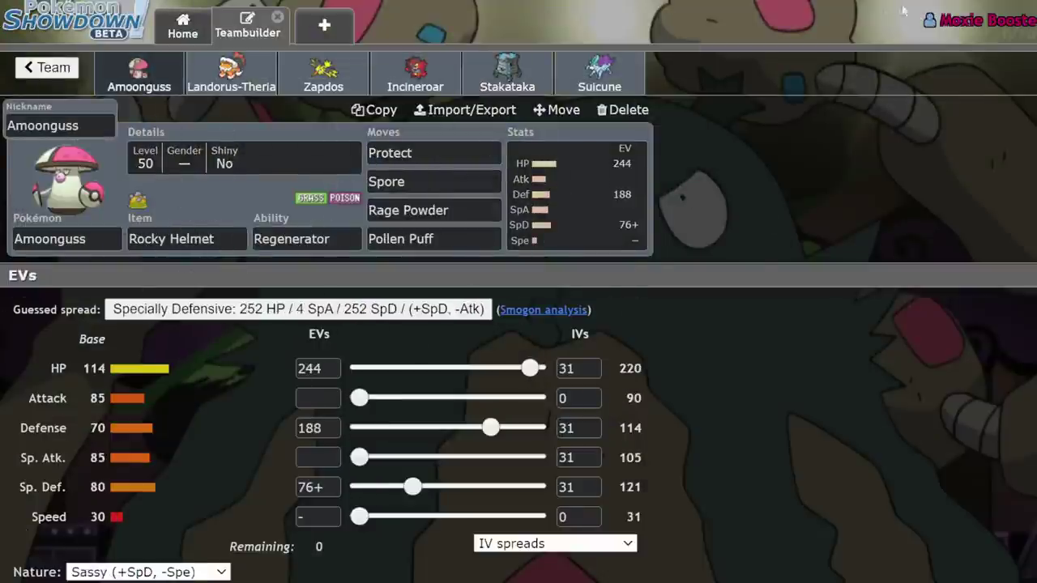
pyautogui.click(507, 73)
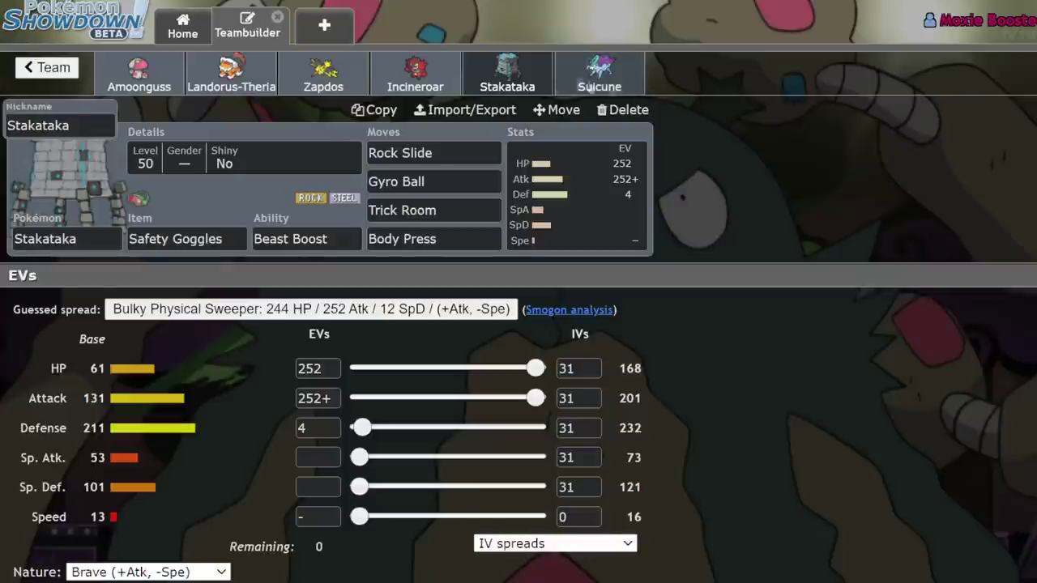
pyautogui.click(574, 81)
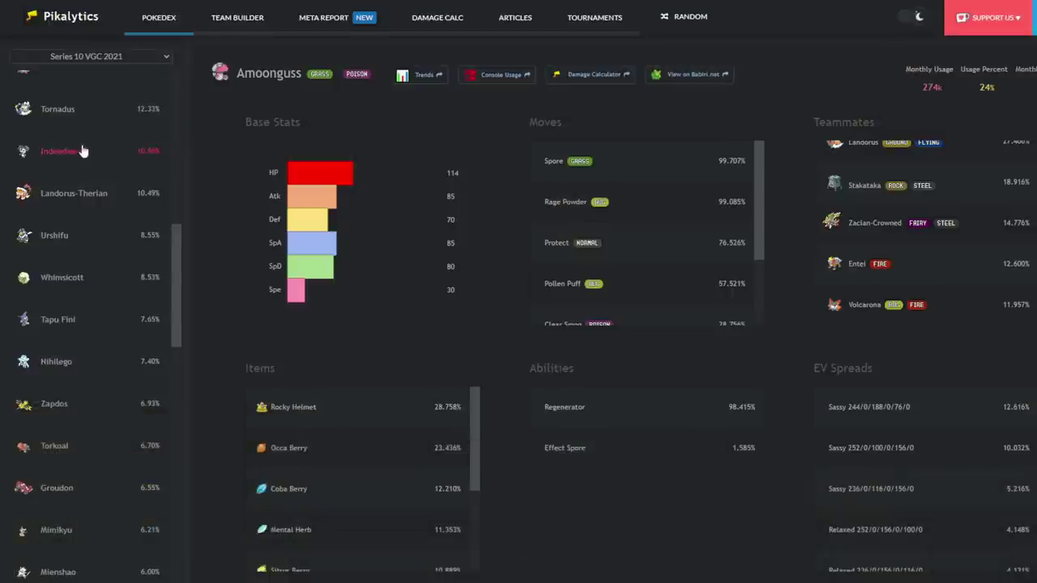
pyautogui.scroll(3, 81, 150)
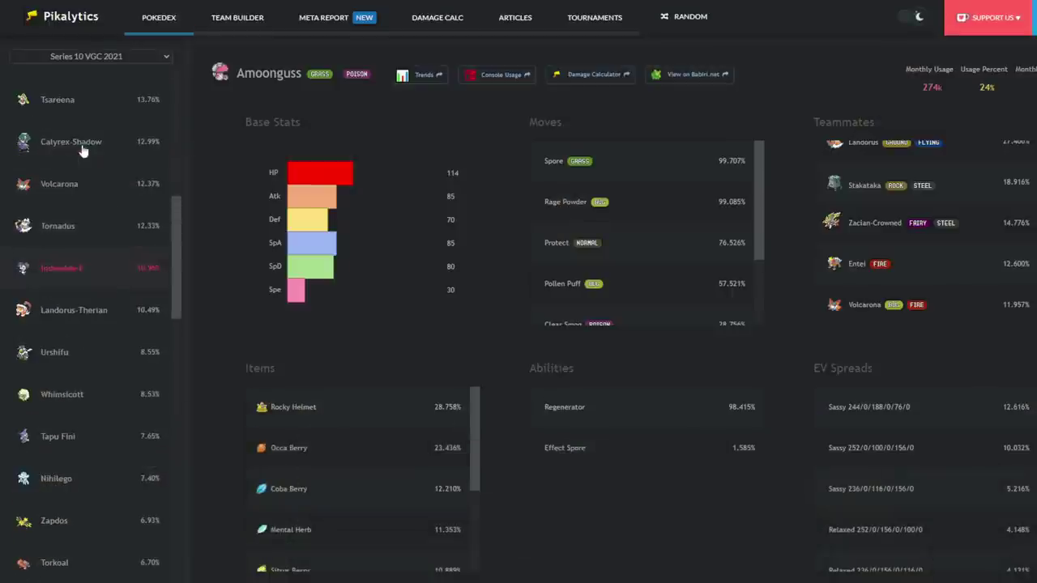
# Open Tornadus's Pikalytics page and highlight its Bold 236/0/164/4/44/60 EV spread.
pyautogui.click(102, 236)
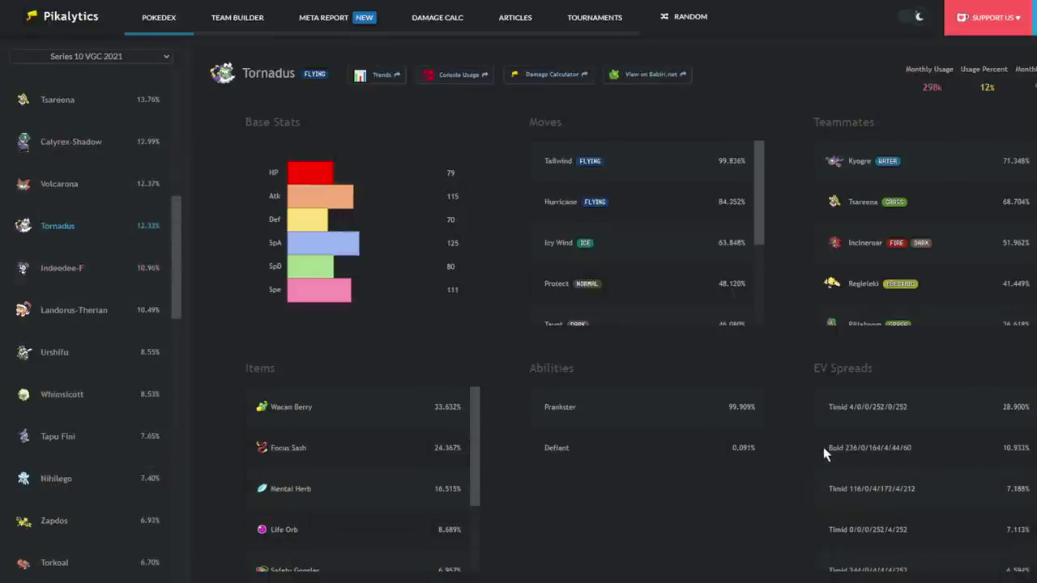
pyautogui.moveTo(823, 448); pyautogui.dragTo(974, 449)
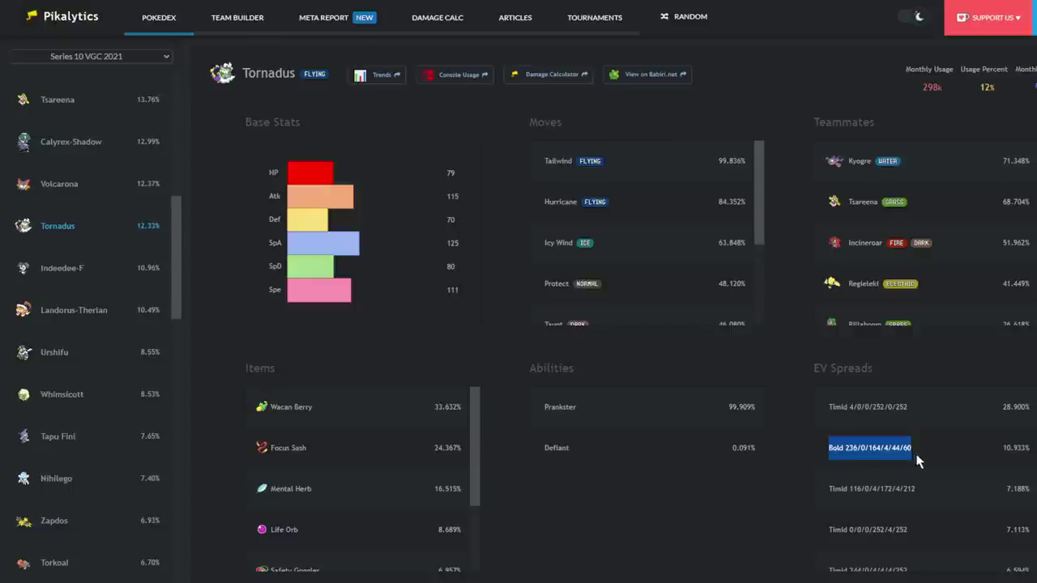
pyautogui.click(799, 344)
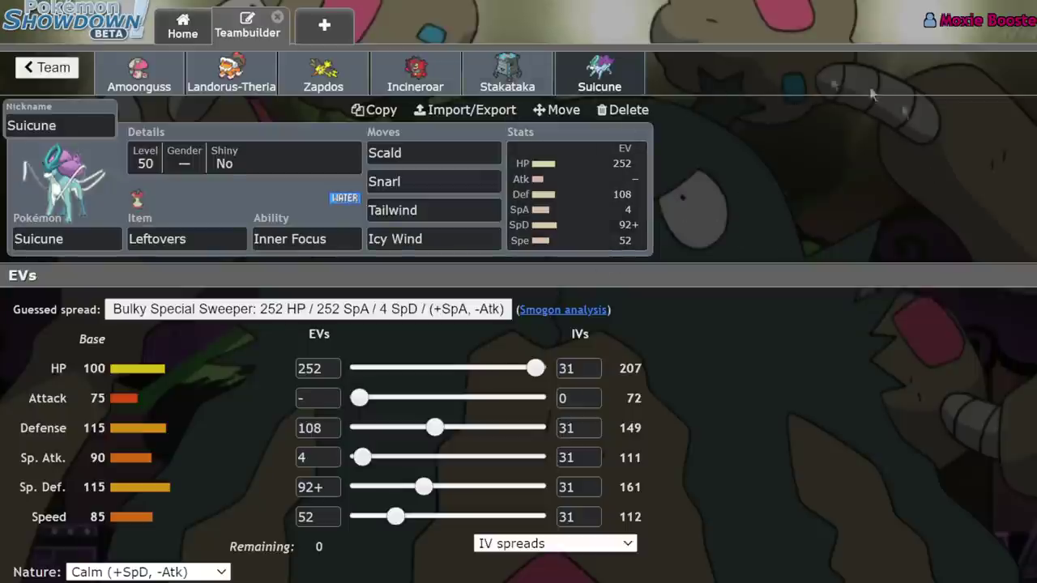
# Inspect Suicune's EV spread and its moves Scald, Snarl and Icy Wind.
pyautogui.click(439, 175)
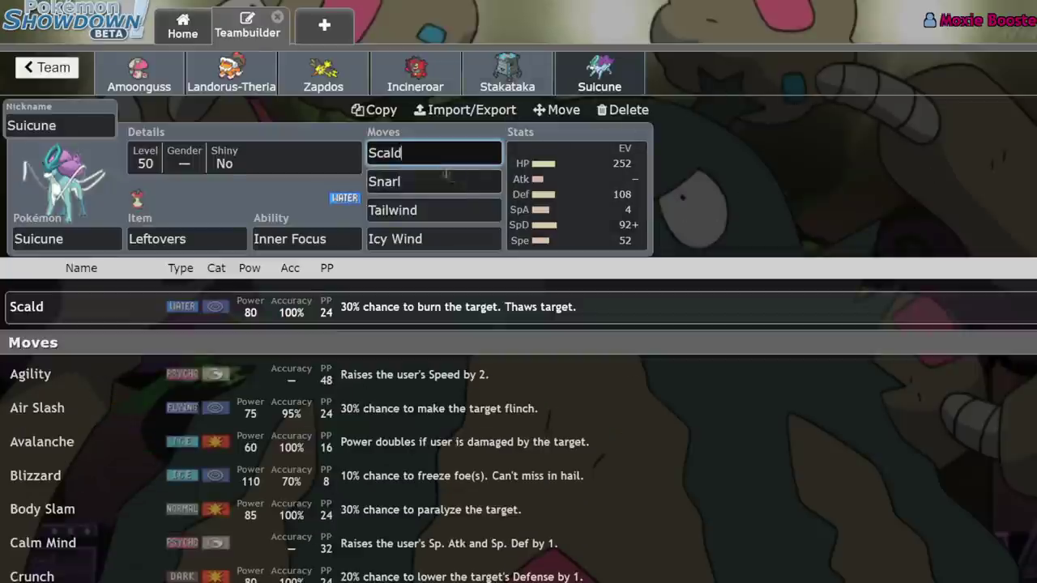
pyautogui.click(568, 221)
pyautogui.click(456, 183)
pyautogui.click(456, 154)
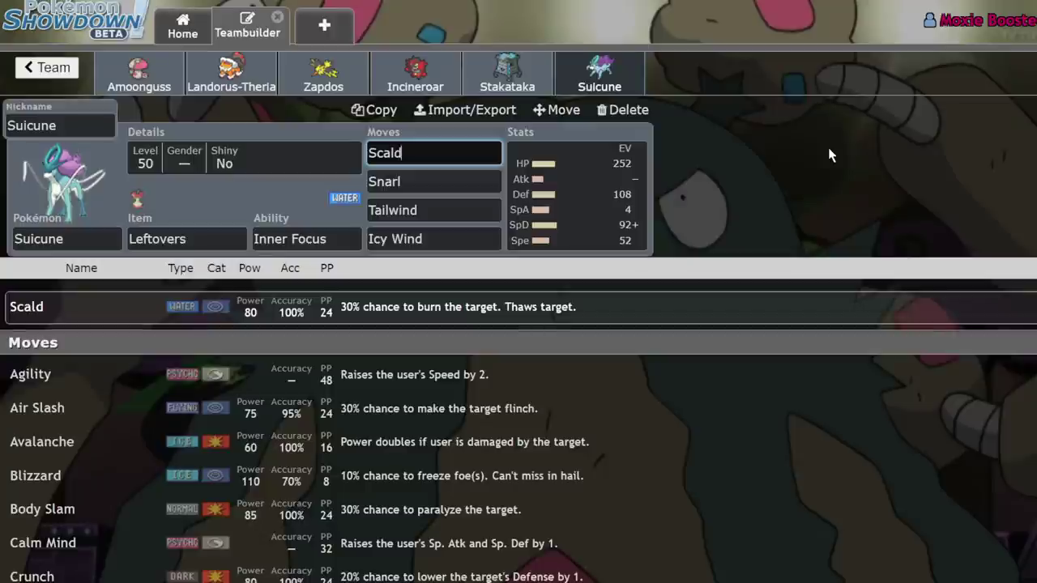
pyautogui.click(408, 183)
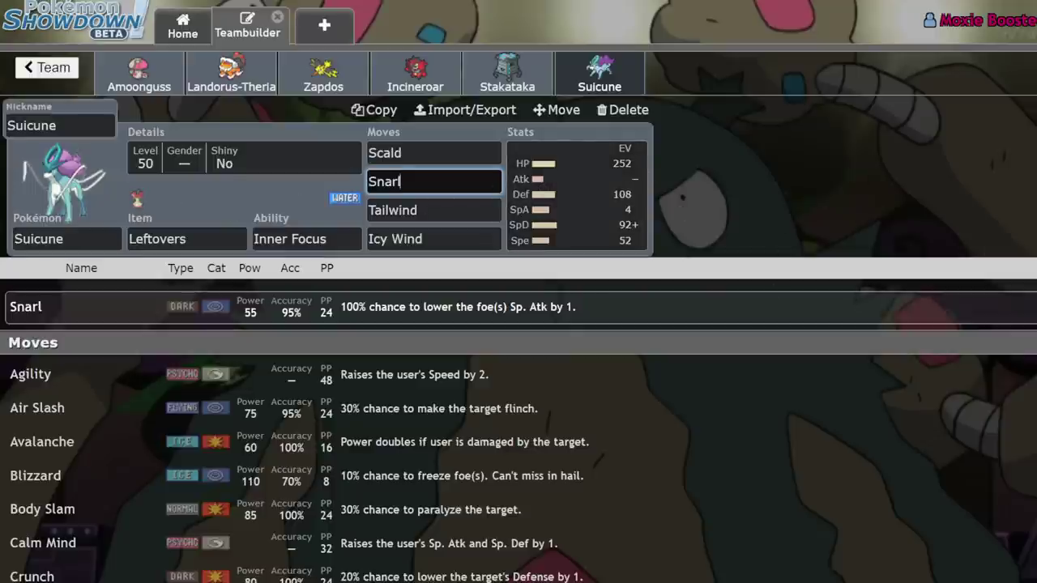
pyautogui.click(453, 239)
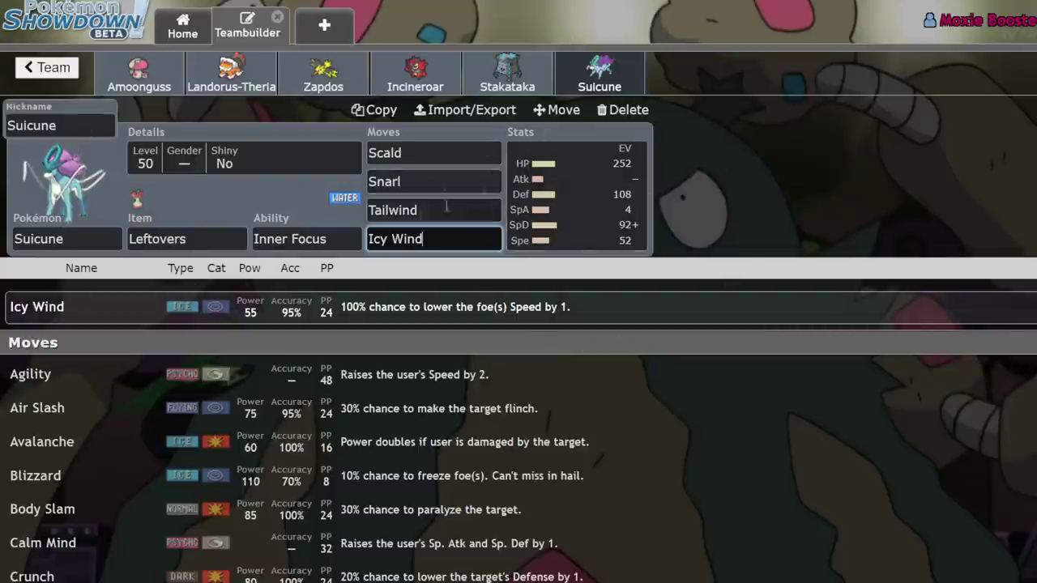
# Step through Amoonguss, Landorus-Therian, Zapdos, Incineroar, Stakataka and Suicune sets in turn.
pyautogui.click(140, 77)
pyautogui.click(231, 75)
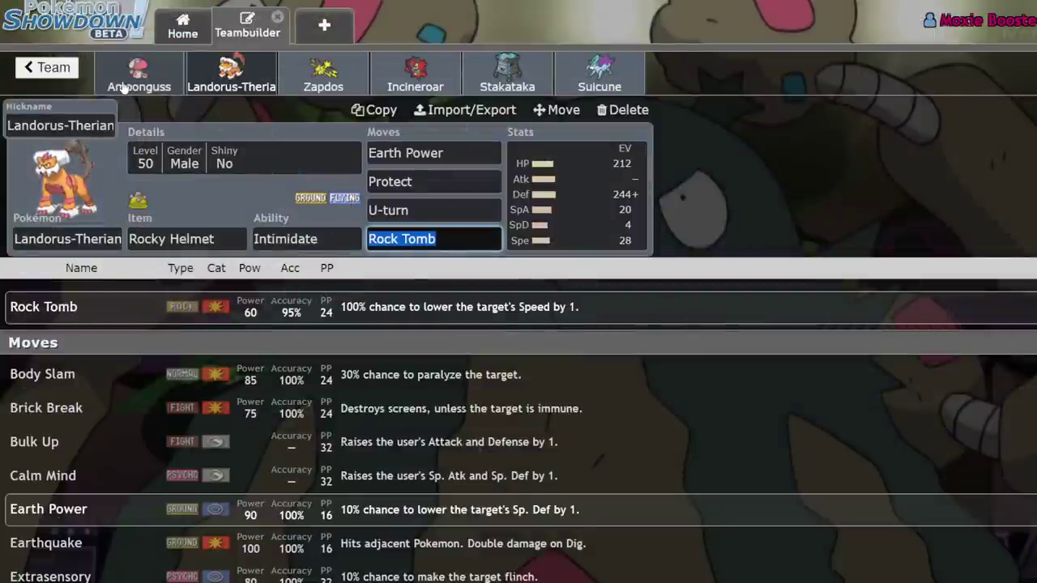
pyautogui.click(166, 79)
pyautogui.click(231, 68)
pyautogui.click(323, 69)
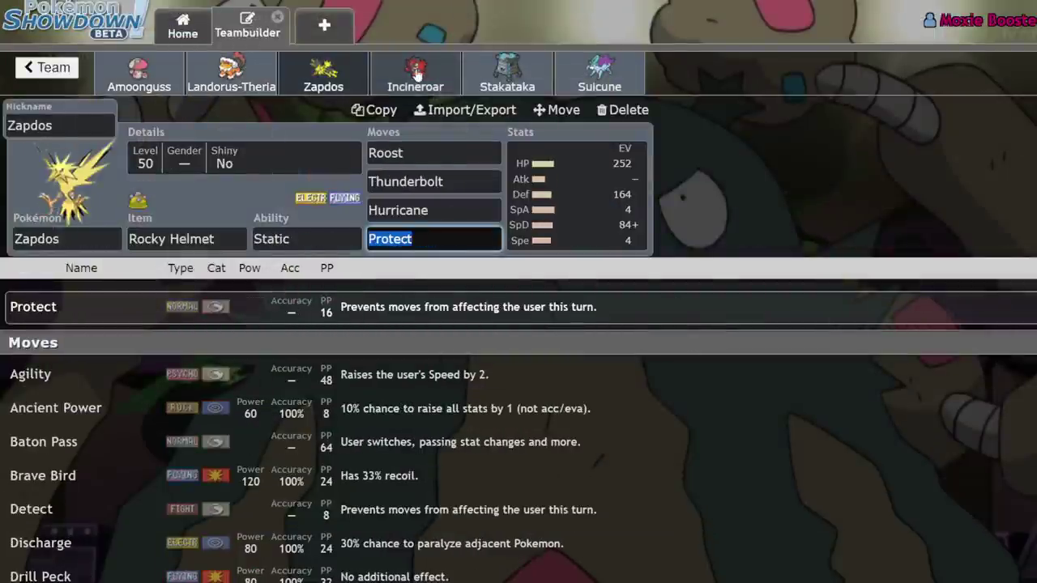
pyautogui.click(414, 69)
pyautogui.click(510, 69)
pyautogui.click(632, 81)
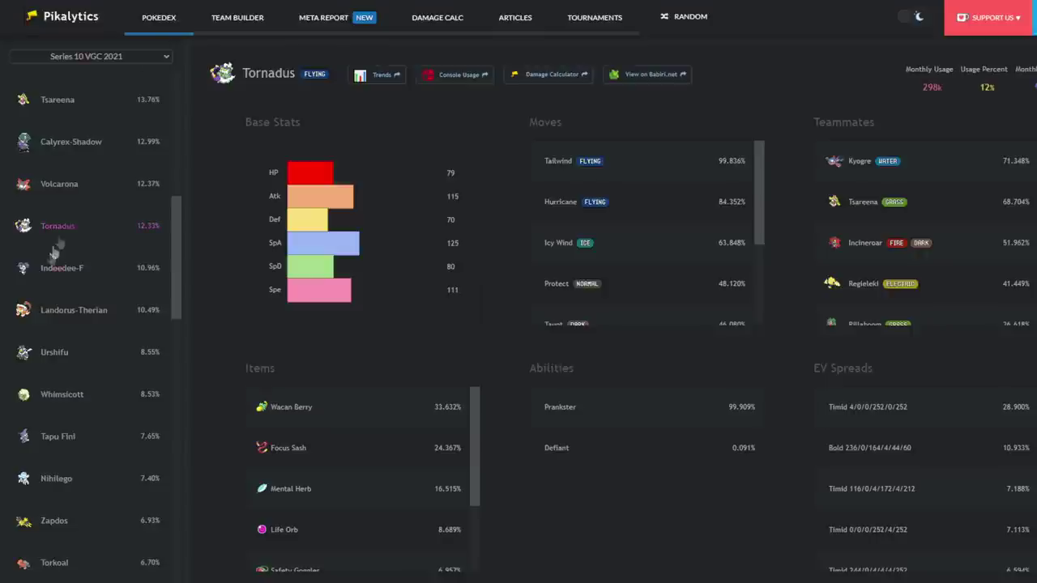
# Open Zacian-Crowned's Pikalytics page and highlight its Adamant 220/0/0/0/252/36 EV spread.
pyautogui.scroll(5, 48, 261)
pyautogui.scroll(3, 49, 261)
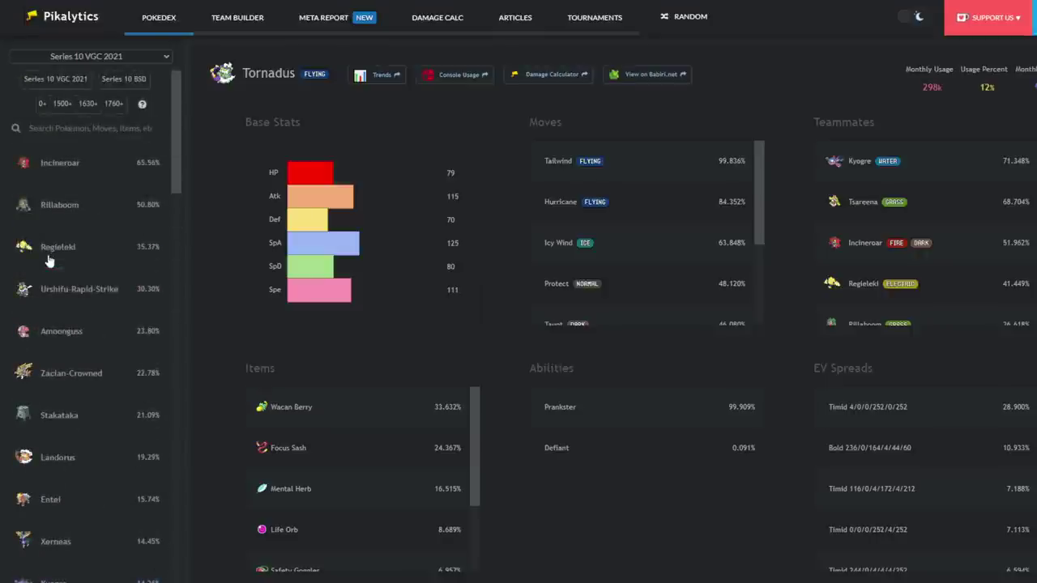
pyautogui.click(58, 370)
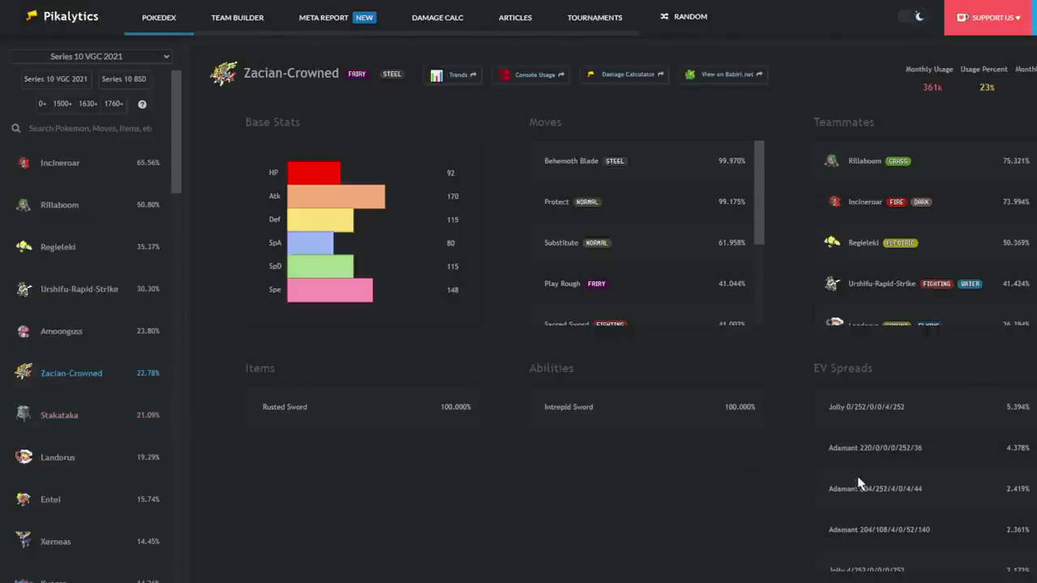
pyautogui.moveTo(860, 448); pyautogui.dragTo(920, 450)
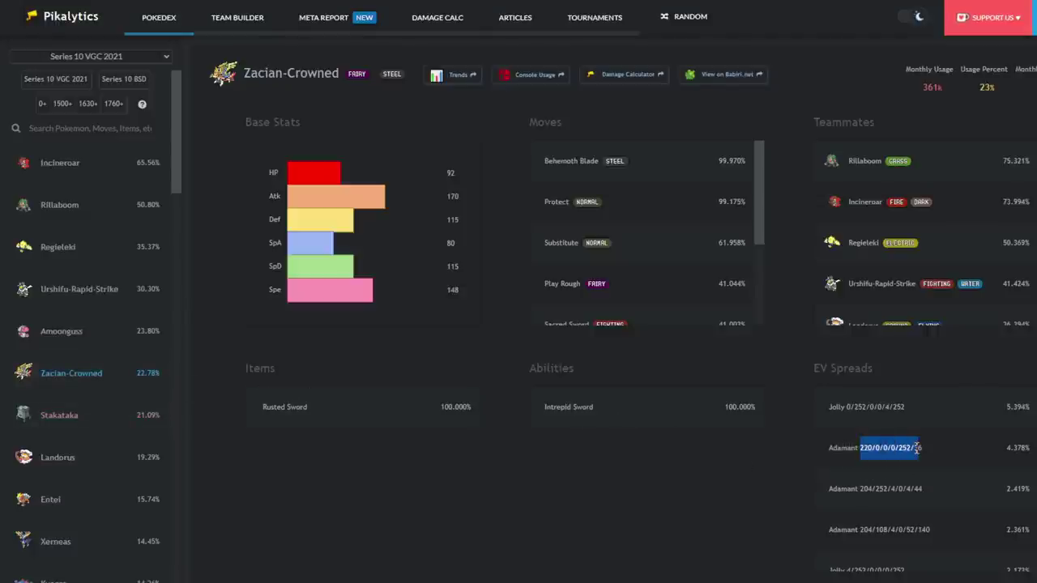
pyautogui.click(970, 460)
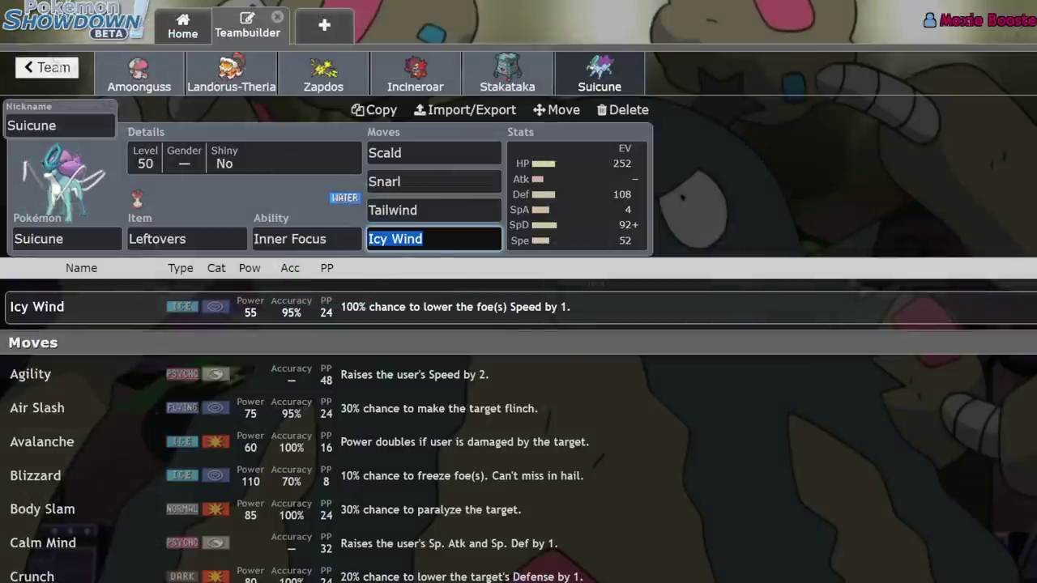
# Create a new Showdown team and add Kartana as its first member.
pyautogui.click(47, 67)
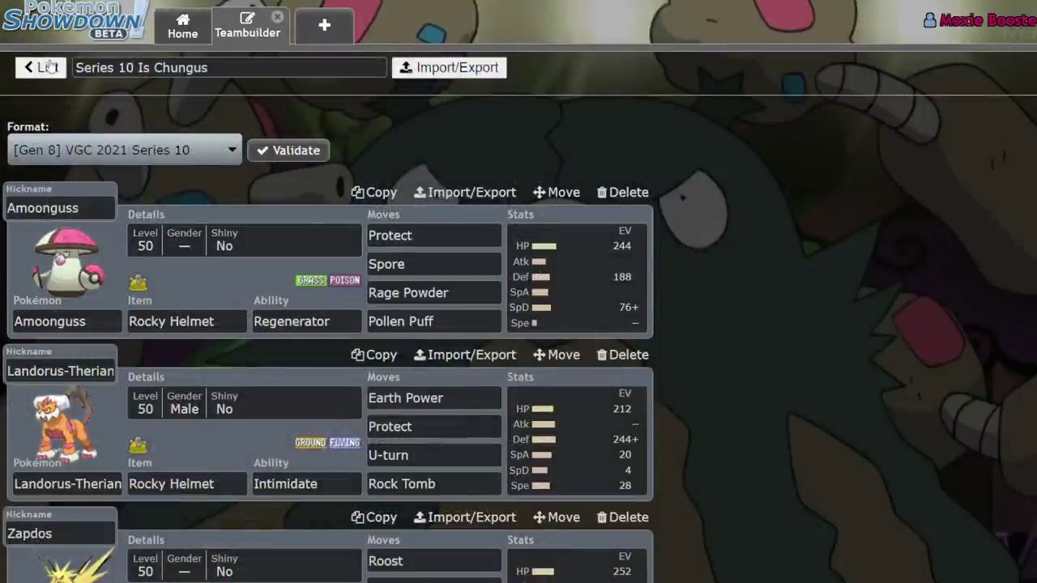
pyautogui.click(49, 68)
pyautogui.click(224, 199)
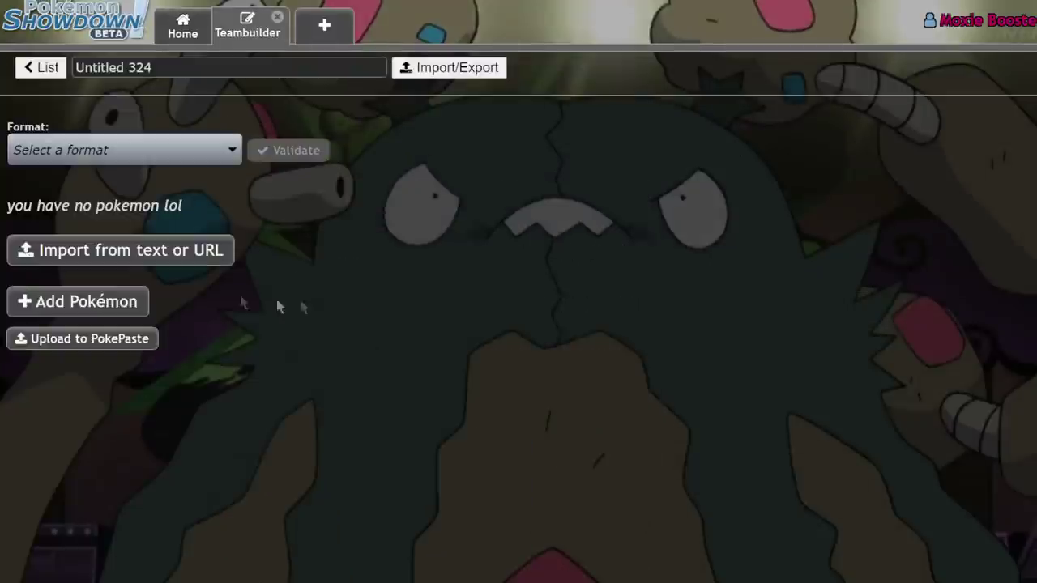
pyautogui.click(112, 311)
pyautogui.write('kart')
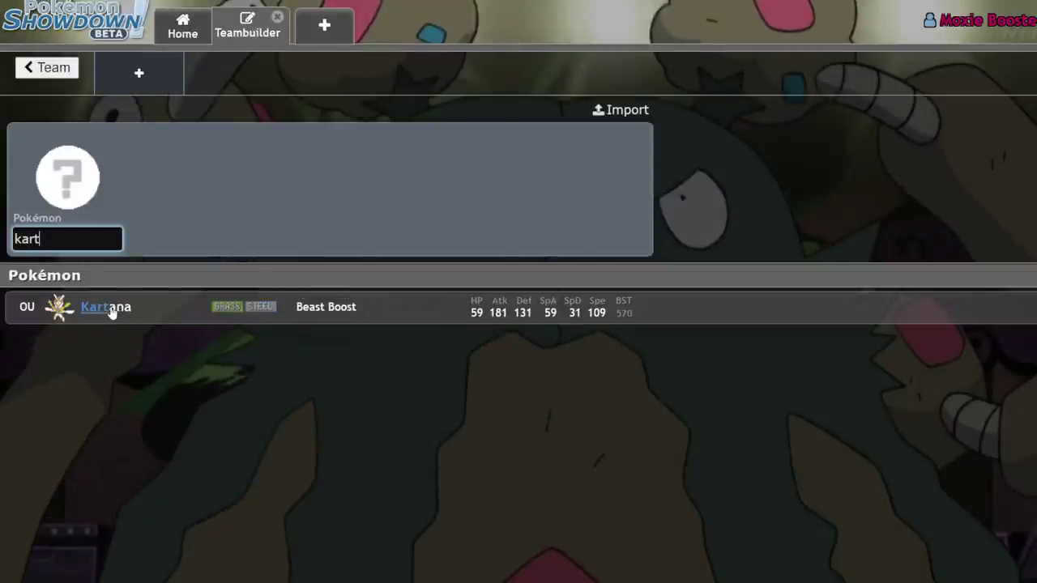
pyautogui.press('Return')
pyautogui.click(232, 75)
# Add Zacian-Crowned with Rusted Sword and Intrepid Sword, then flip between the Kartana and Zacian sets.
pyautogui.write('zac')
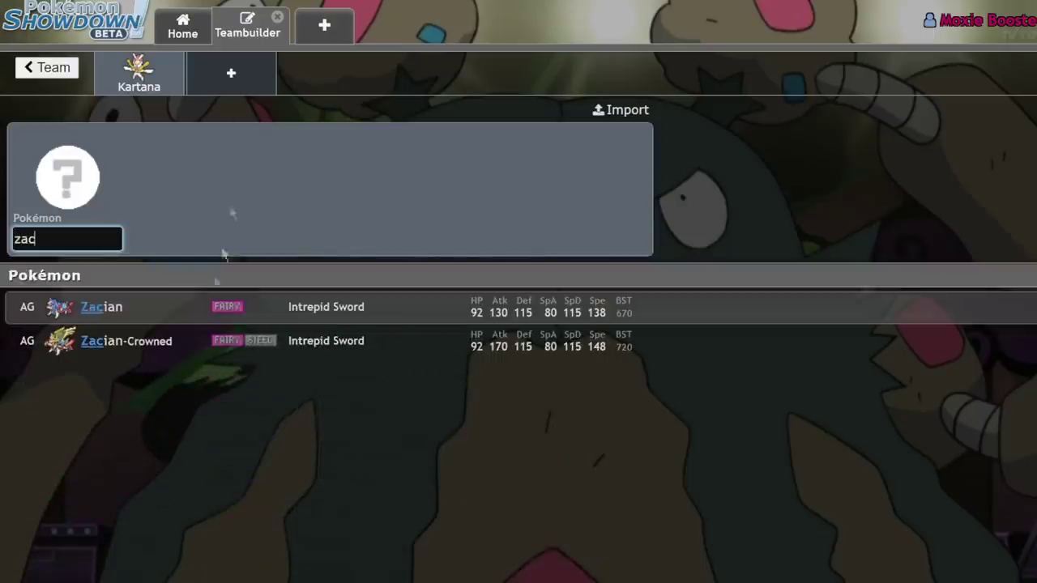
pyautogui.click(206, 334)
pyautogui.click(592, 199)
pyautogui.click(117, 84)
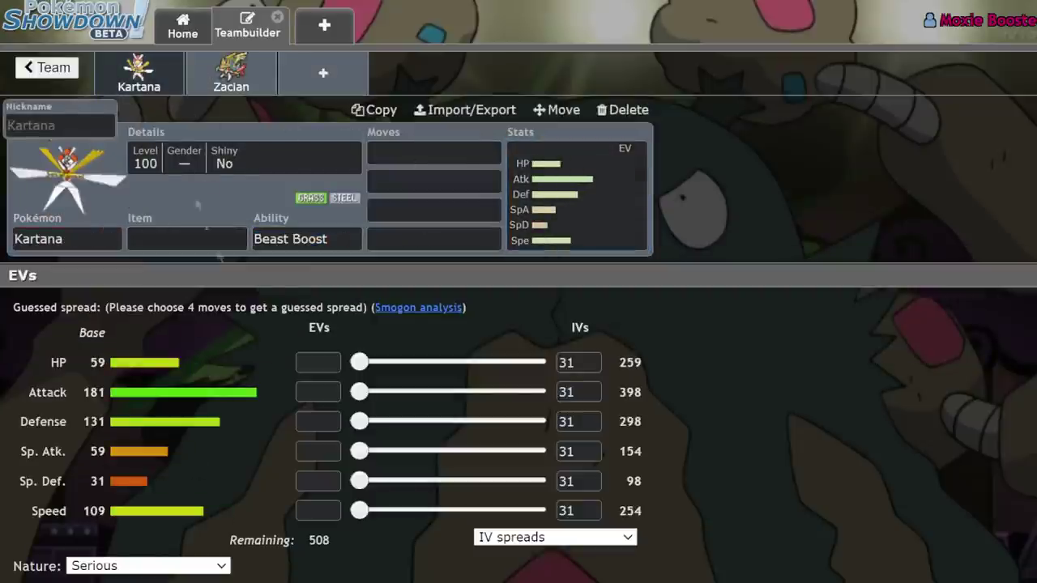
pyautogui.click(225, 83)
pyautogui.click(139, 75)
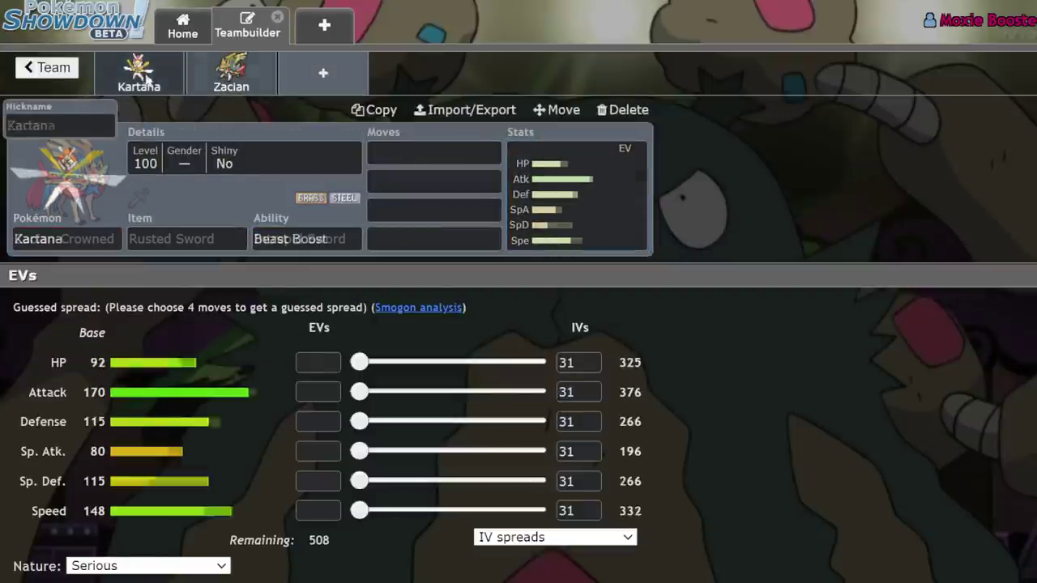
pyautogui.click(227, 81)
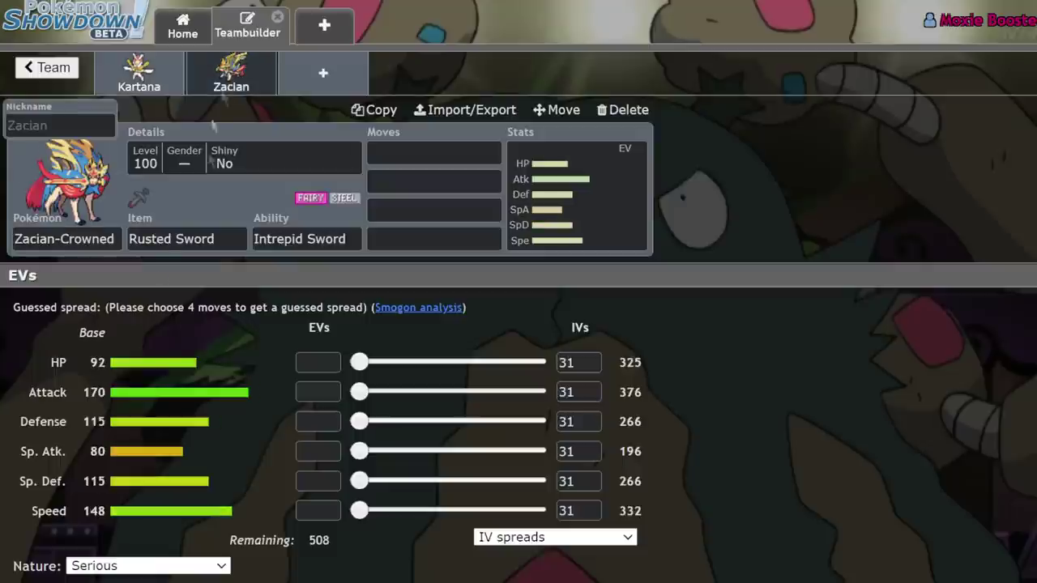
pyautogui.click(139, 73)
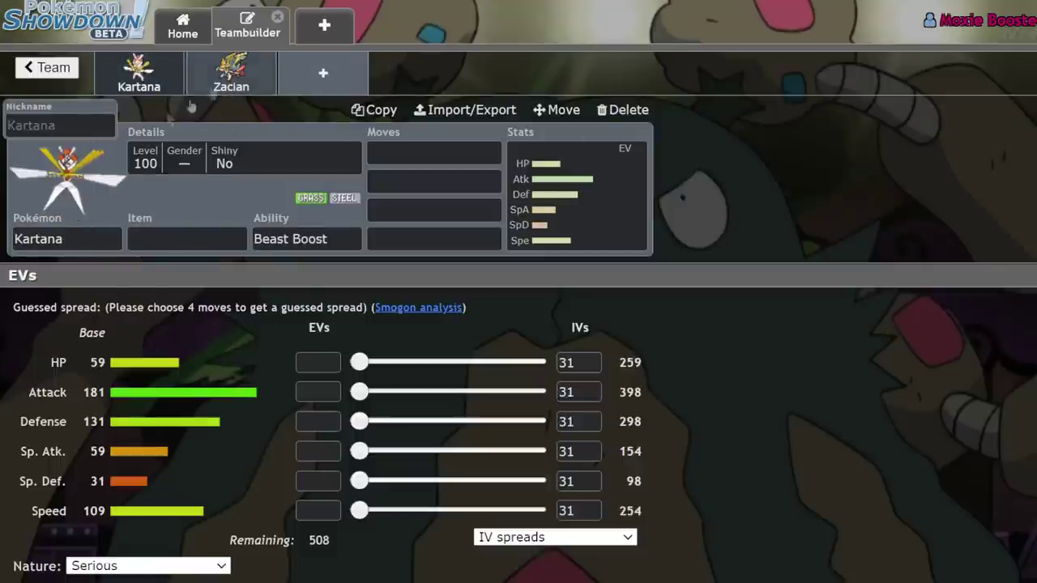
pyautogui.click(134, 237)
# Set Kartana's EVs to 64 HP, 12 Atk, 252 SpD and 180 Spe.
pyautogui.click(557, 231)
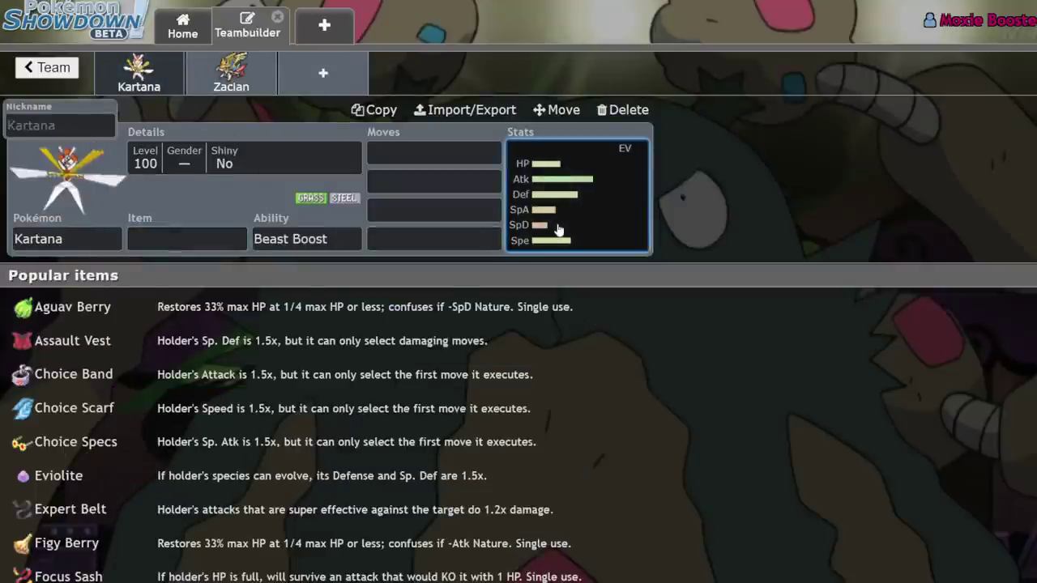
pyautogui.moveTo(359, 511); pyautogui.dragTo(485, 511)
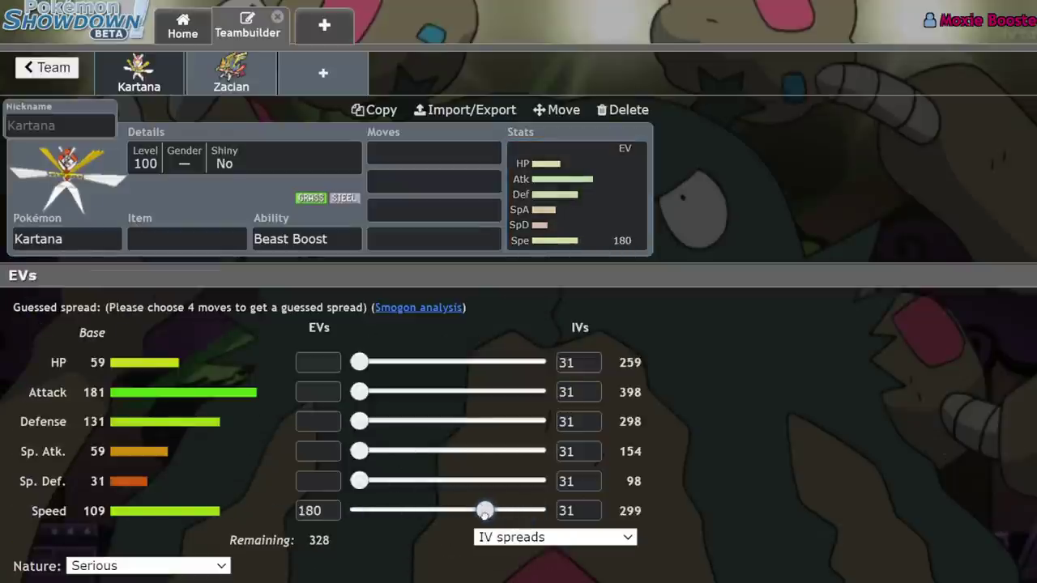
pyautogui.moveTo(359, 481); pyautogui.dragTo(536, 481)
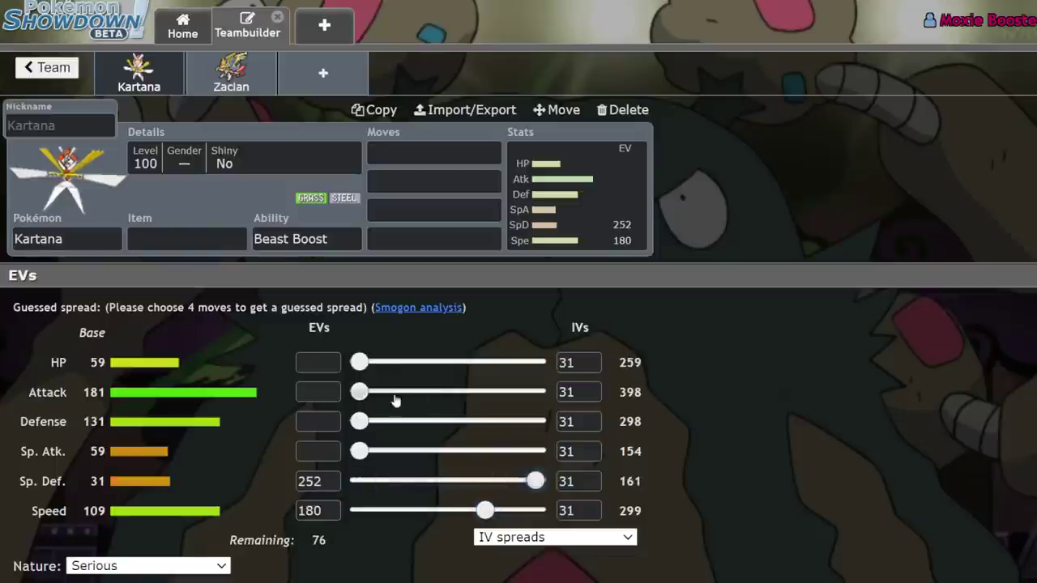
pyautogui.moveTo(359, 363); pyautogui.dragTo(403, 362)
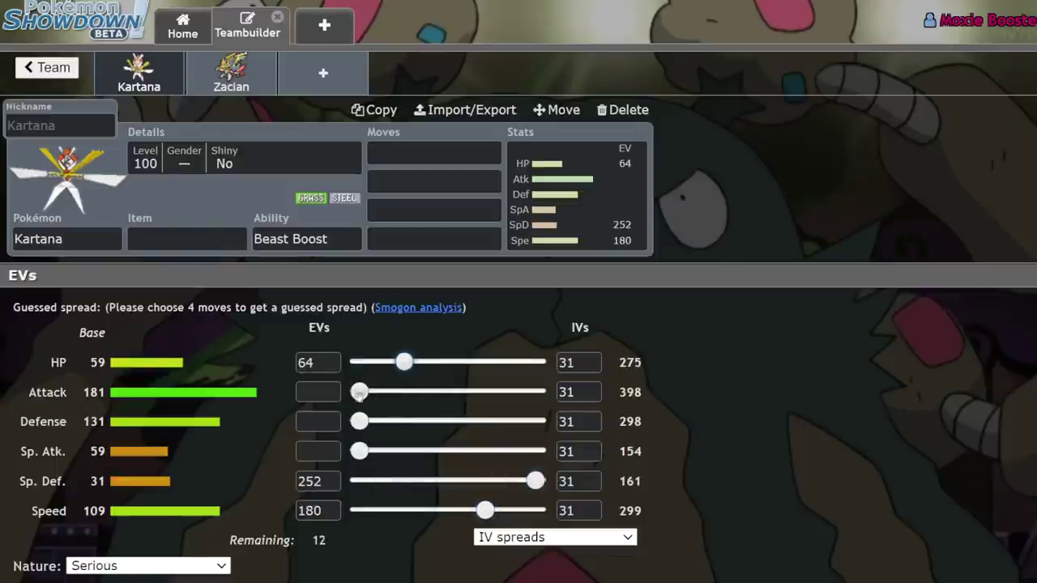
pyautogui.moveTo(359, 392); pyautogui.dragTo(367, 392)
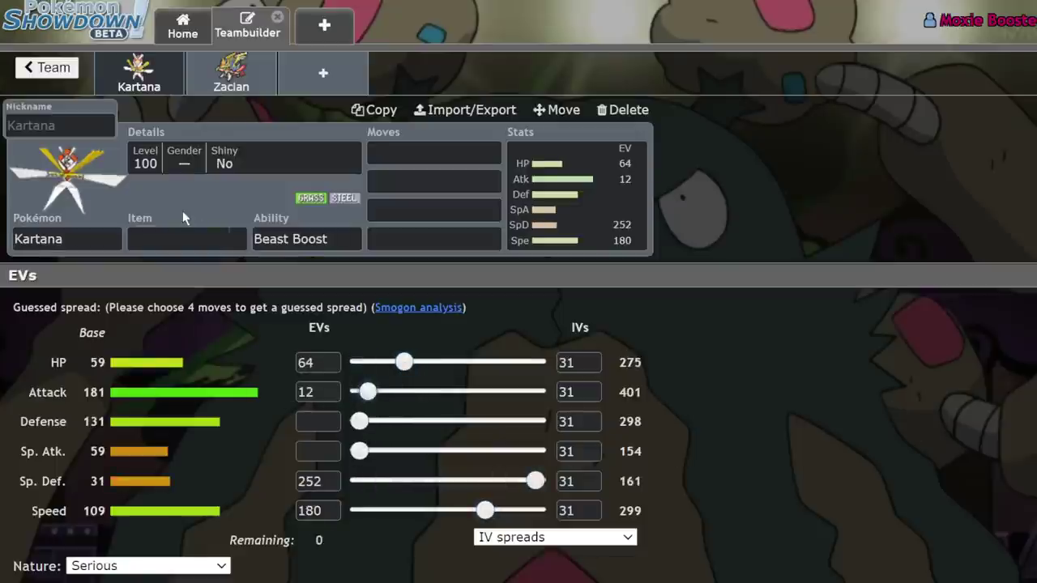
# Give Kartana an Assault Vest and recheck its EV spread.
pyautogui.click(187, 239)
pyautogui.write('ass')
pyautogui.press('Return')
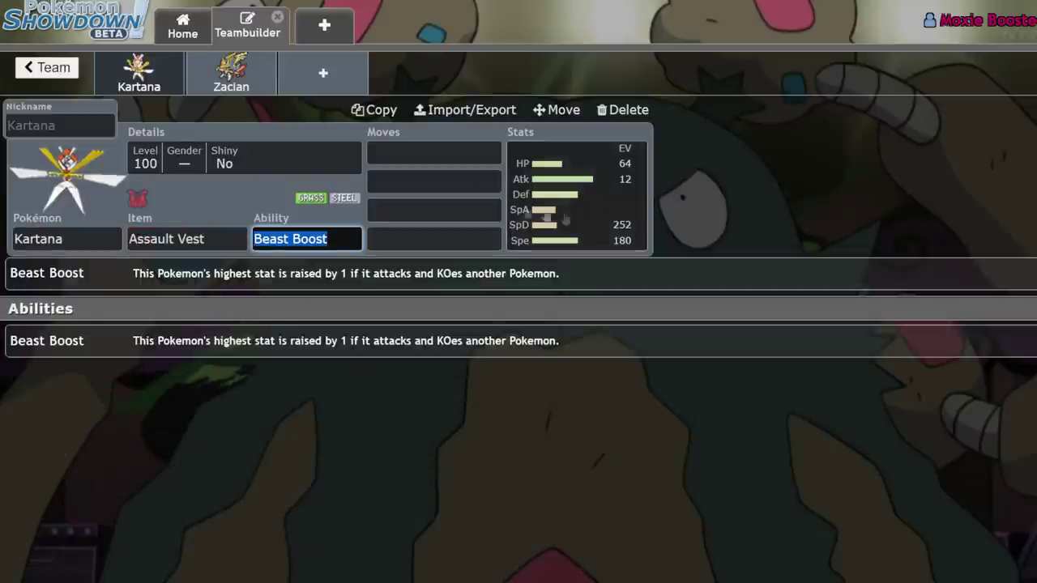
pyautogui.click(609, 180)
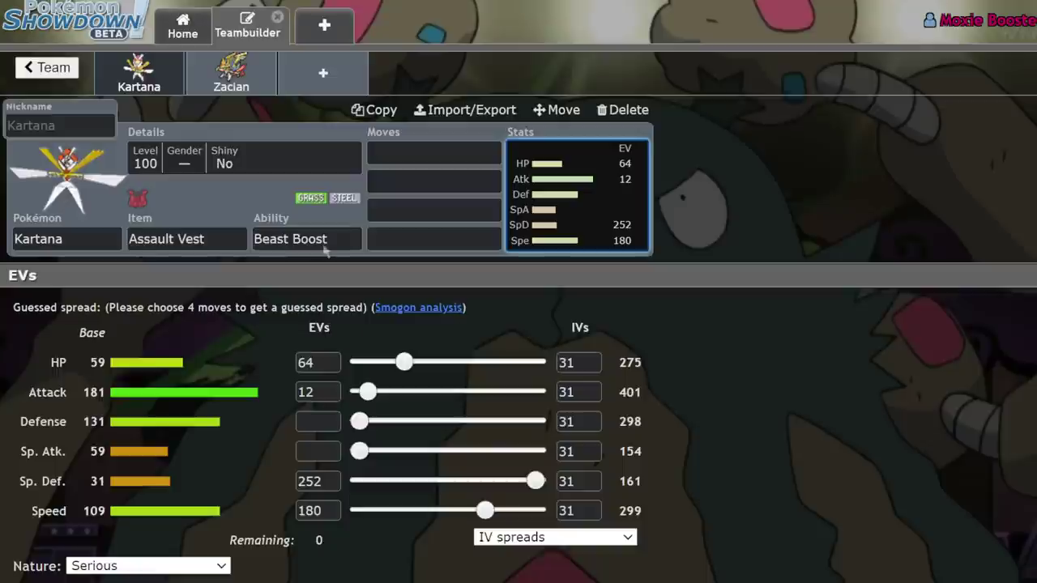
pyautogui.click(259, 72)
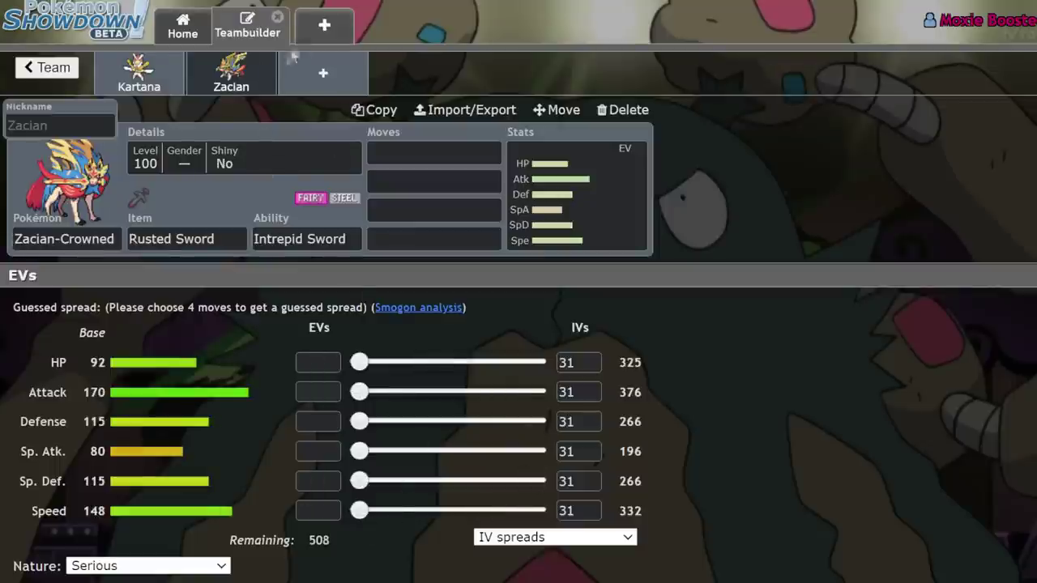
pyautogui.hotkey('alt', 'Tab')
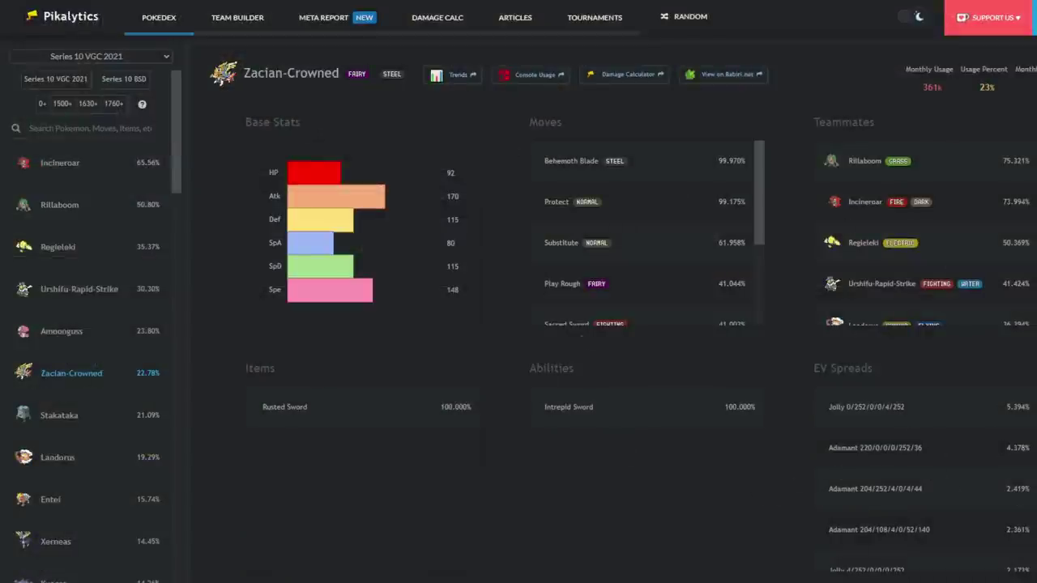
pyautogui.scroll(-3, 685, 194)
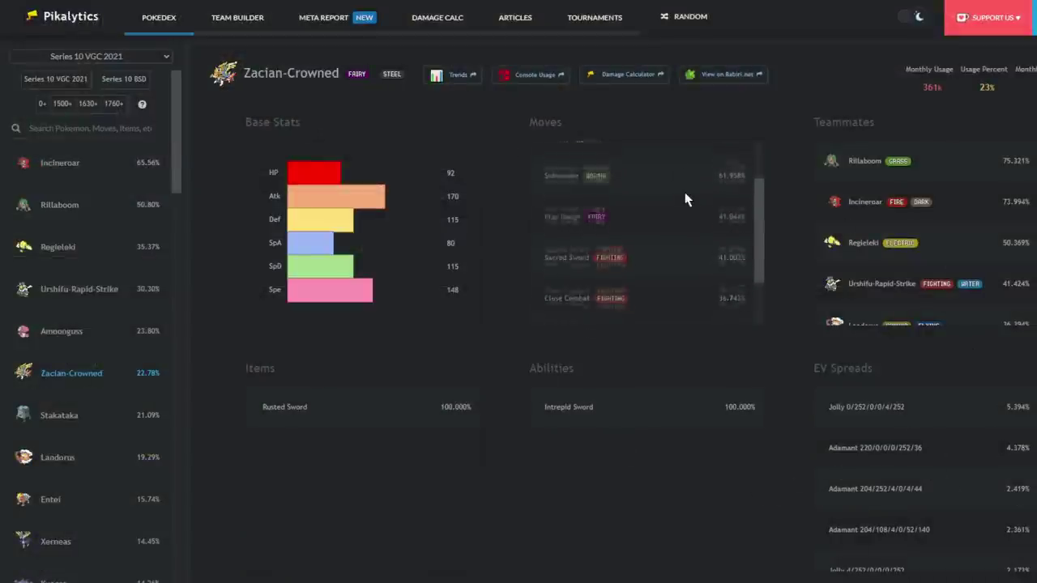
pyautogui.scroll(3, 684, 192)
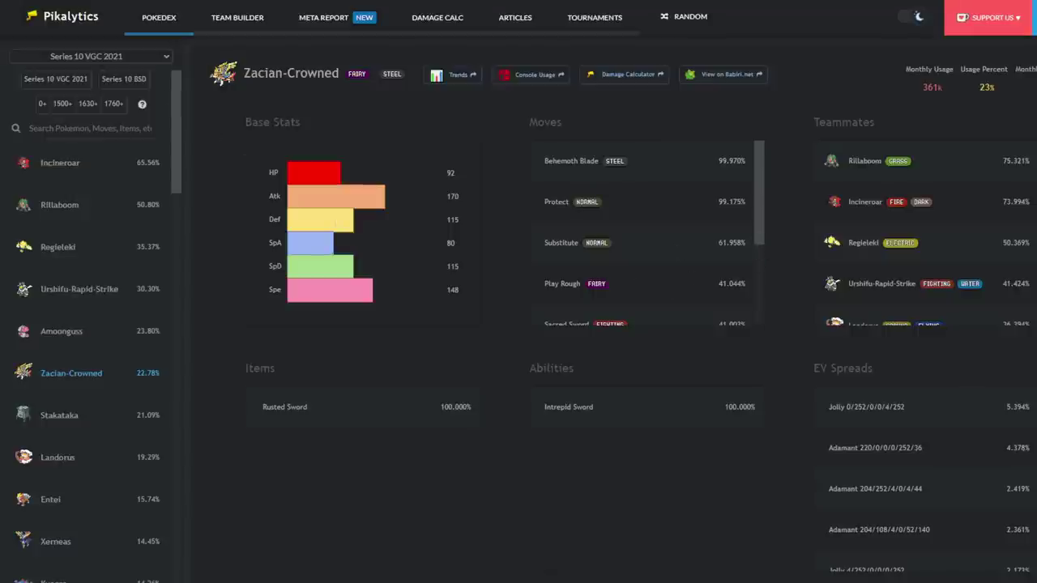
pyautogui.moveTo(859, 447); pyautogui.dragTo(930, 454)
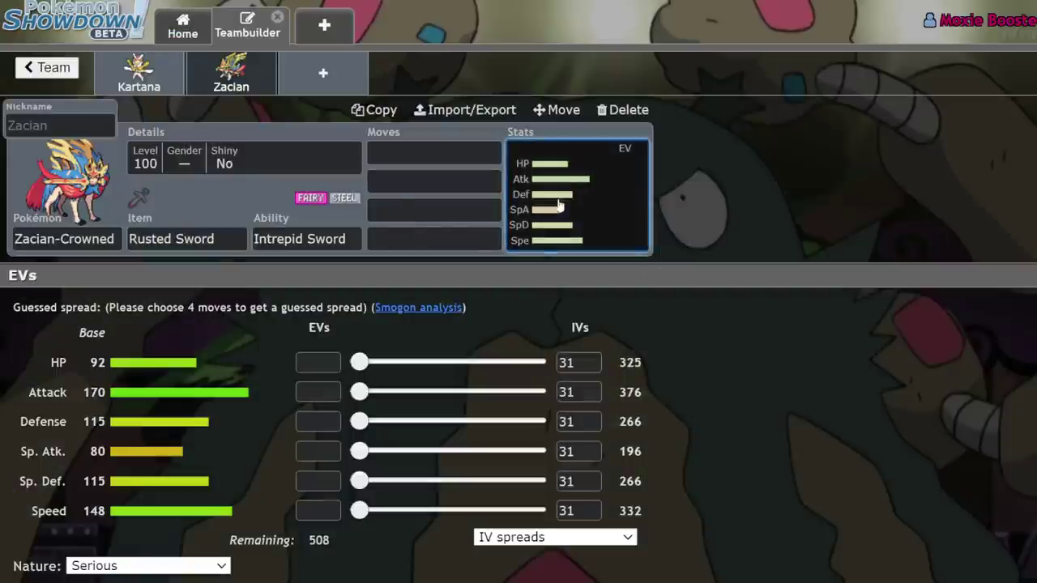
# Set Zacian-Crowned's level to 50.
pyautogui.click(219, 166)
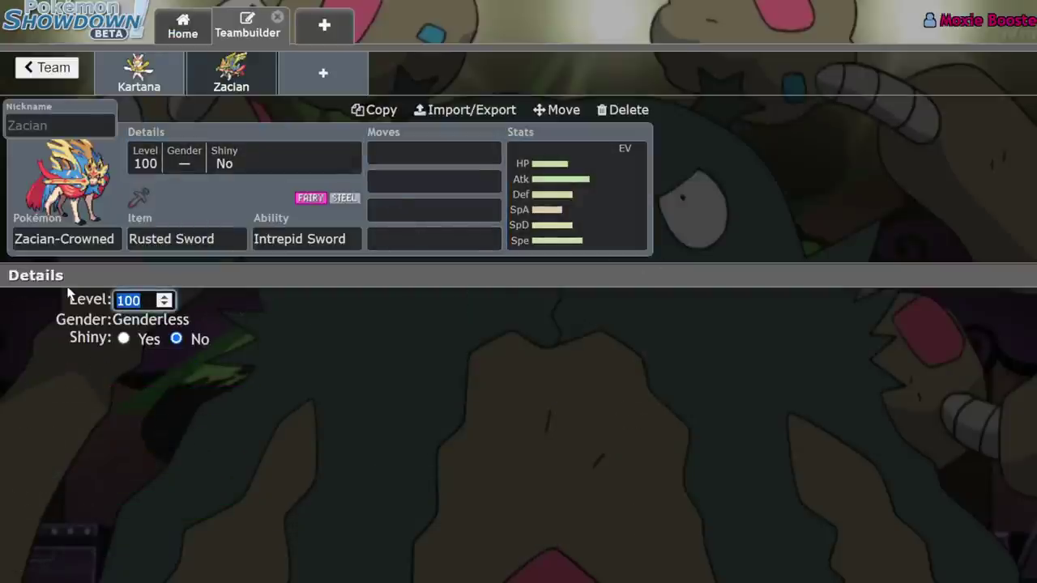
pyautogui.write('50')
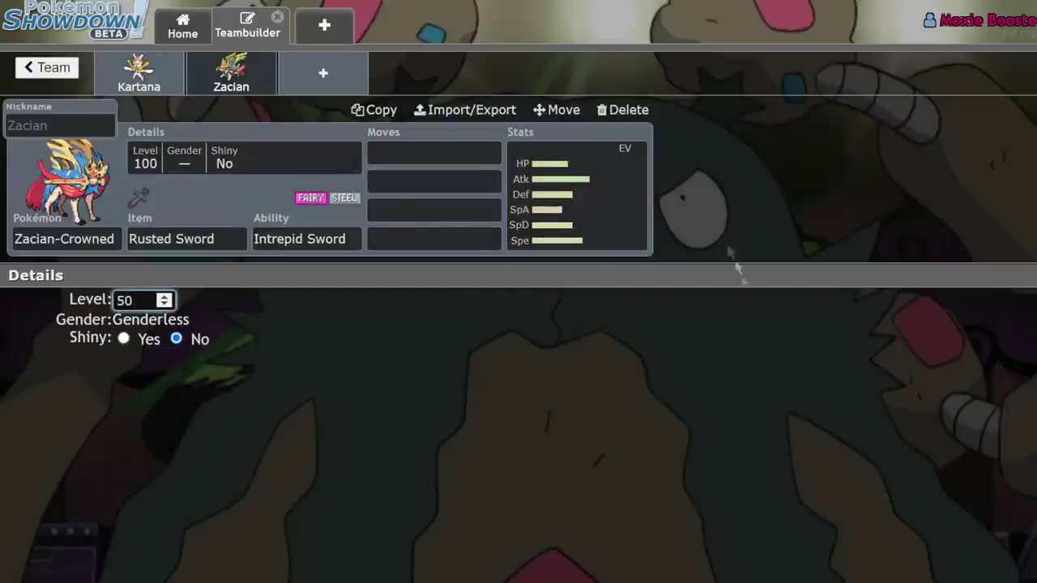
pyautogui.click(610, 191)
pyautogui.hotkey('alt', 'Tab')
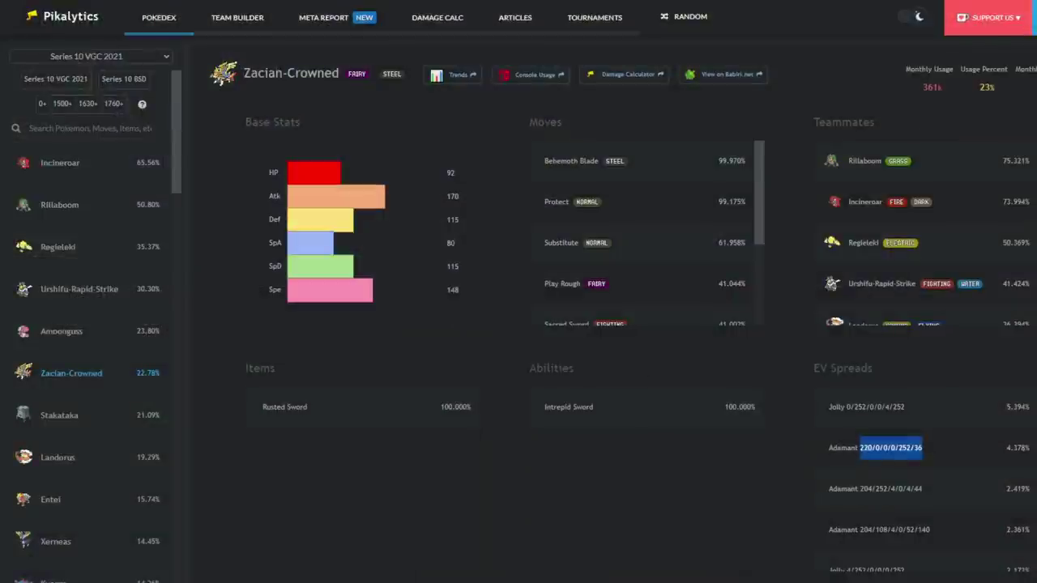
pyautogui.hotkey('alt', 'Tab')
# Give Zacian-Crowned an Adamant nature with 220 HP, 252 Sp. Def and 36 Speed EVs.
pyautogui.click(569, 230)
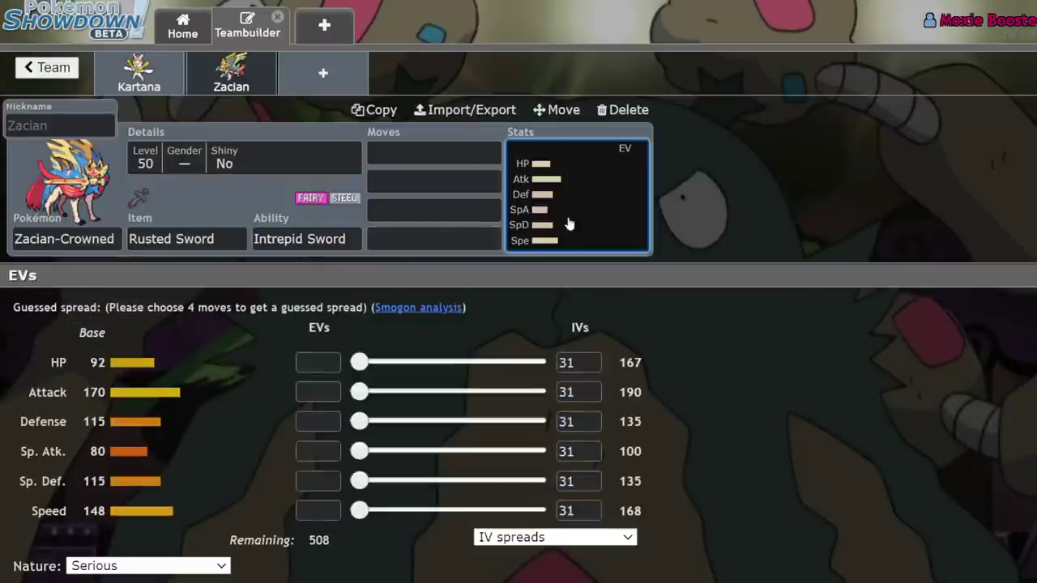
pyautogui.click(144, 567)
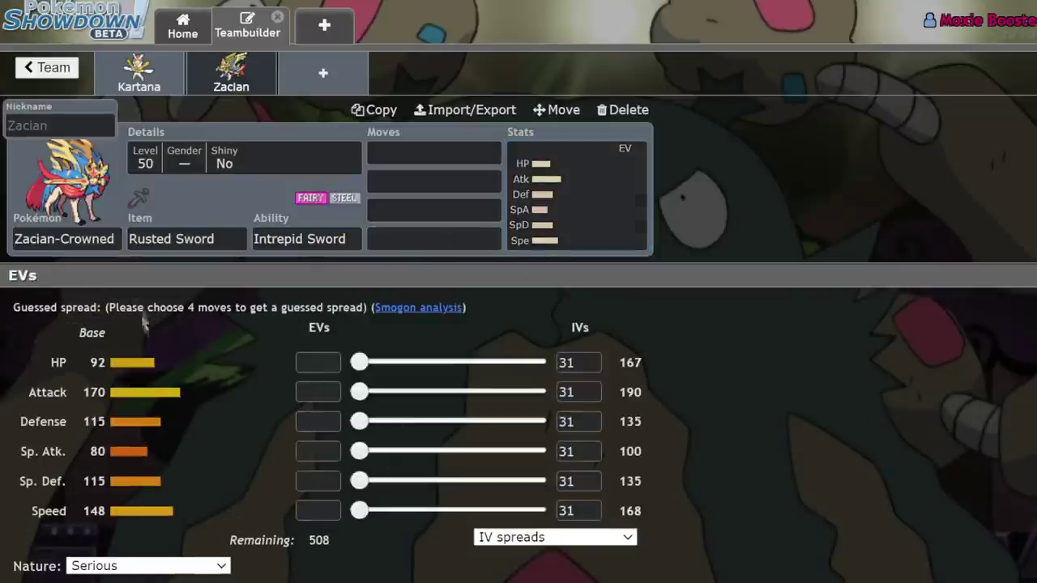
pyautogui.press('a')
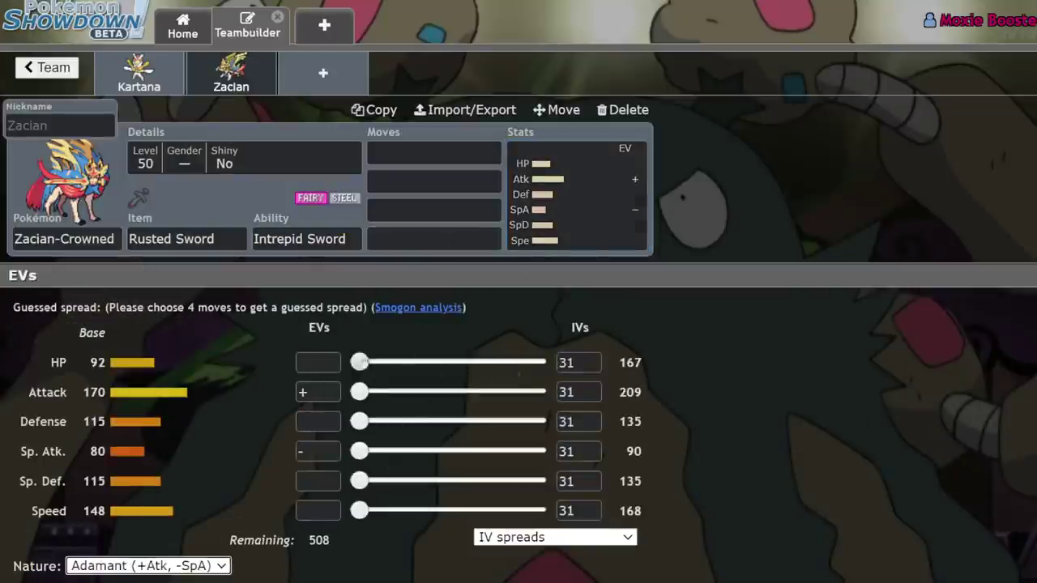
pyautogui.moveTo(359, 363); pyautogui.dragTo(513, 362)
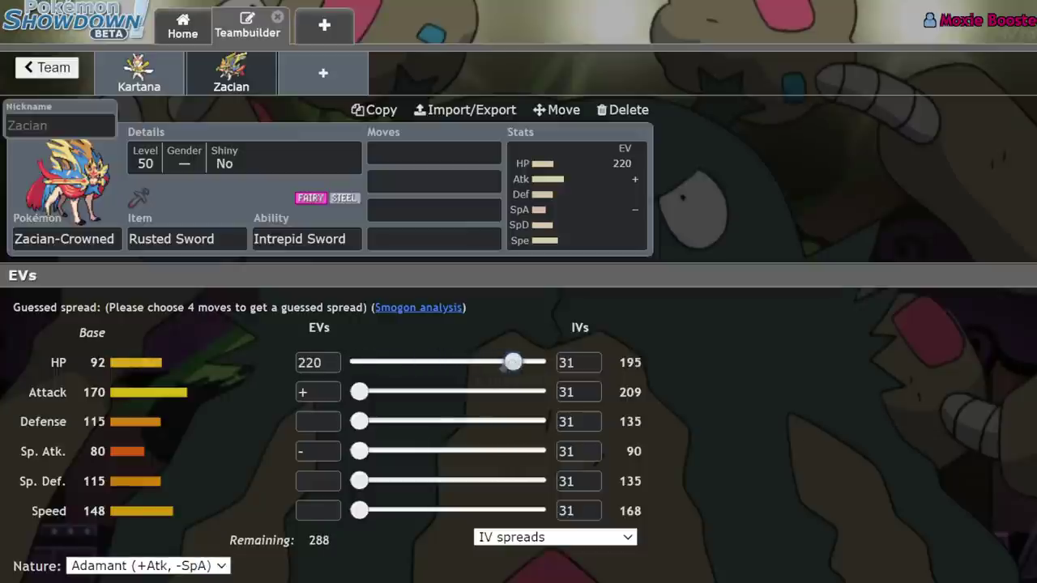
pyautogui.moveTo(358, 482); pyautogui.dragTo(535, 481)
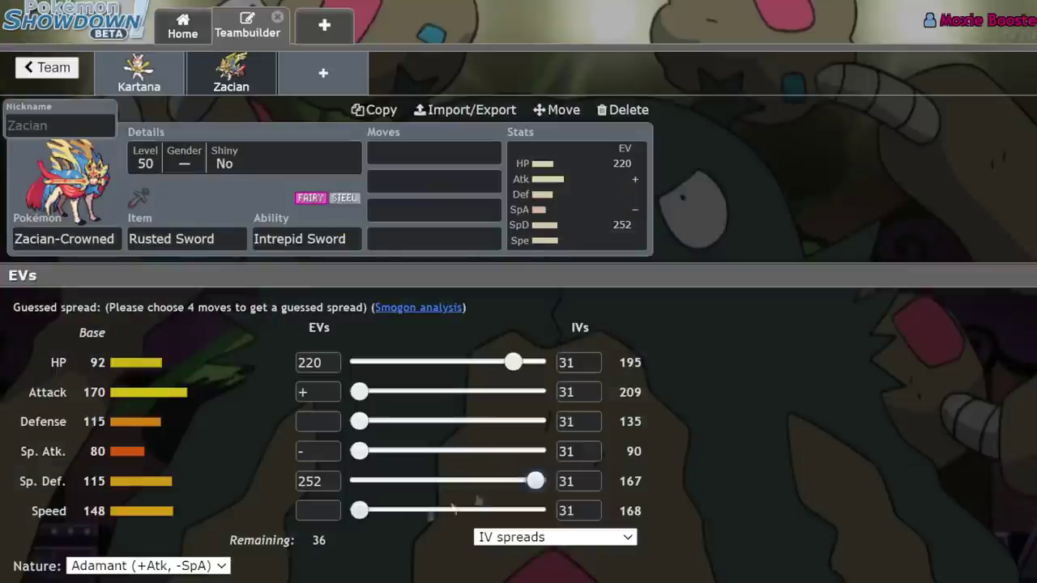
pyautogui.moveTo(359, 511); pyautogui.dragTo(384, 510)
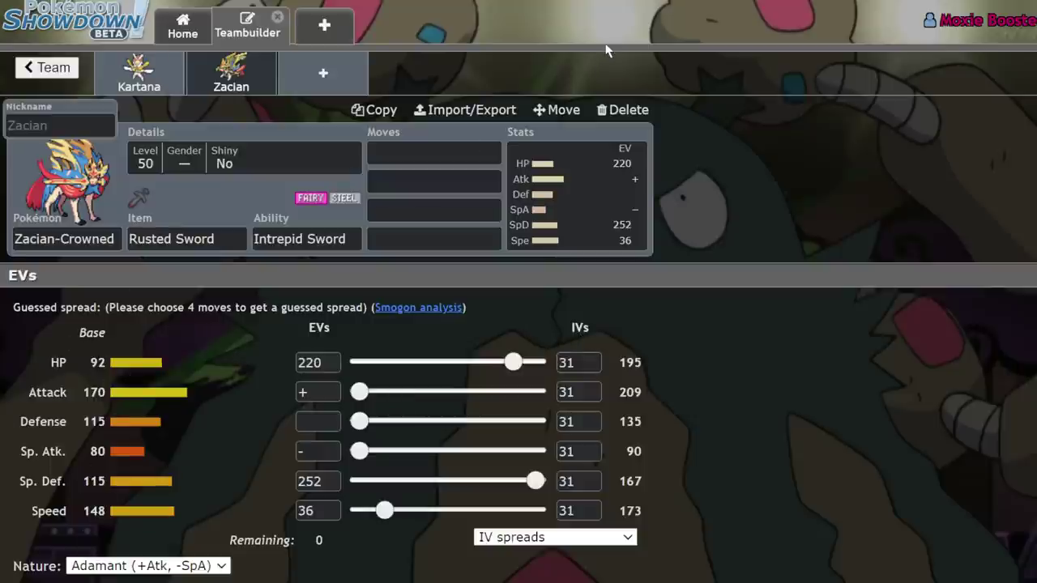
# Add Behemoth Blade as Zacian-Crowned's first move.
pyautogui.click(405, 144)
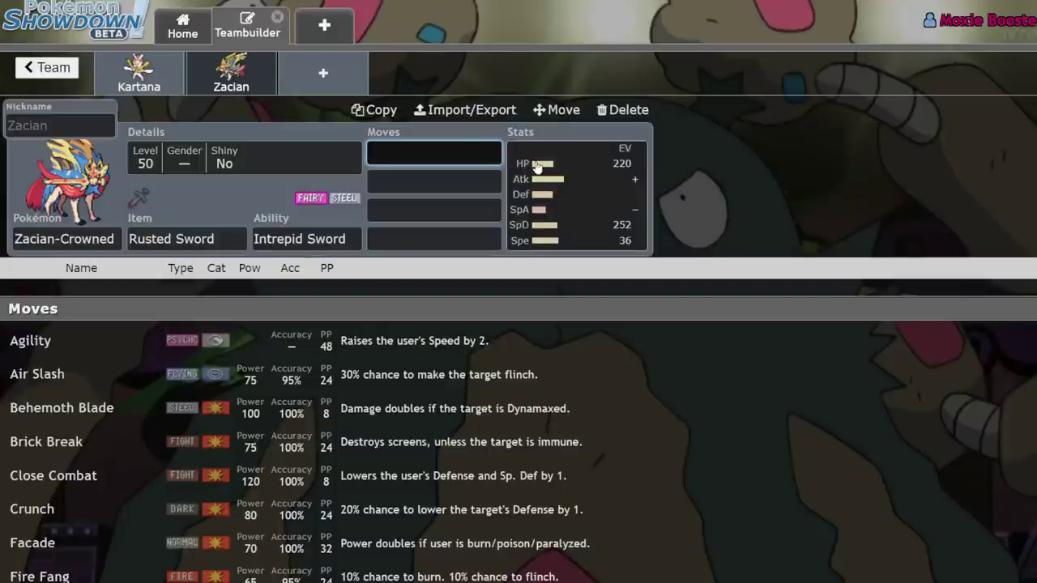
pyautogui.write('behe')
pyautogui.press('Return')
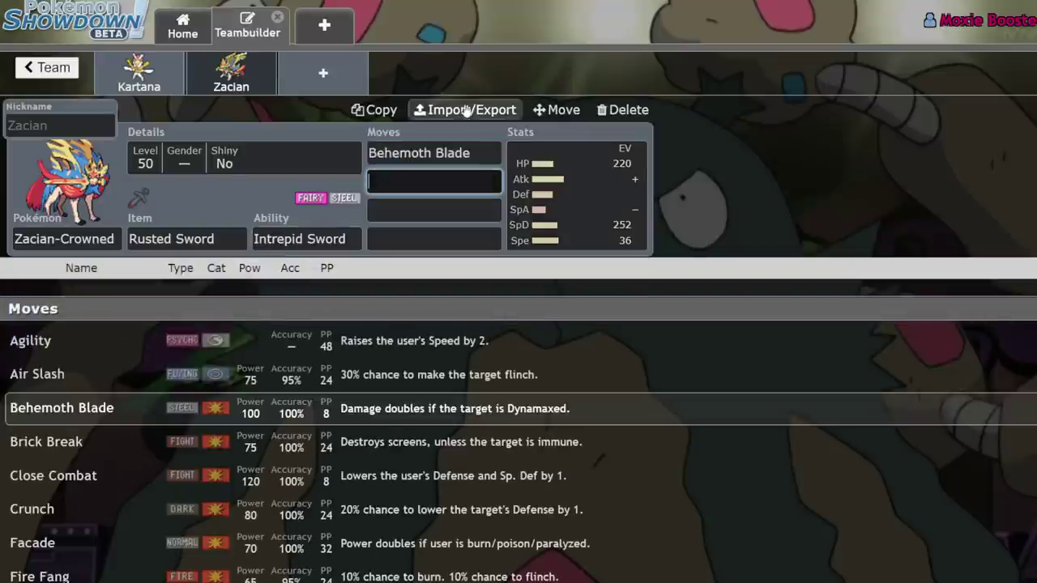
# Rework the EVs to 252 Attack and 36 Speed, trying Jolly before settling on Adamant.
pyautogui.click(596, 208)
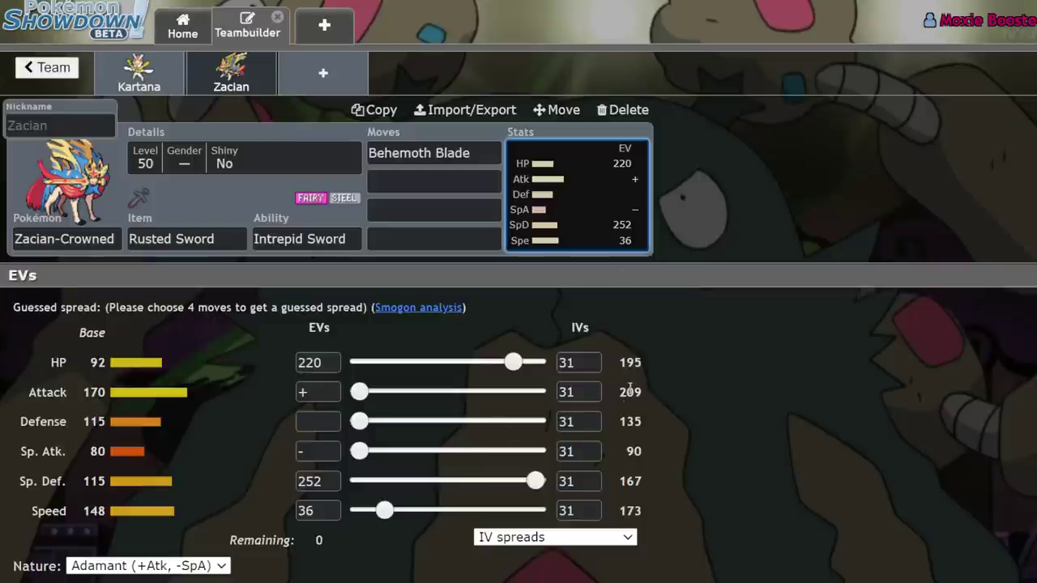
pyautogui.moveTo(620, 391); pyautogui.dragTo(648, 571)
pyautogui.click(681, 399)
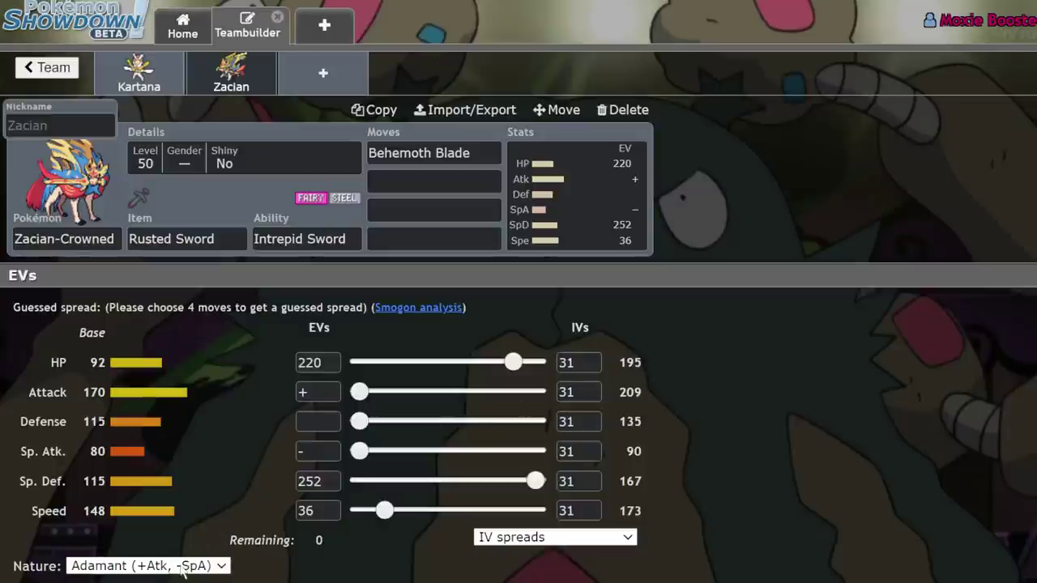
pyautogui.click(146, 398)
pyautogui.moveTo(513, 362); pyautogui.dragTo(722, 394)
pyautogui.moveTo(536, 481); pyautogui.dragTo(357, 483)
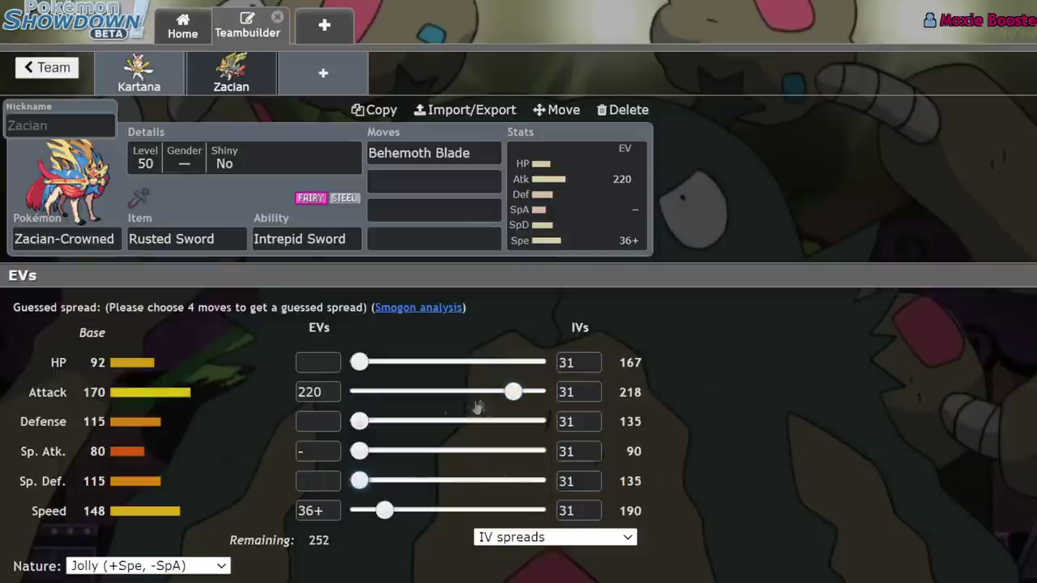
pyautogui.moveTo(513, 391); pyautogui.dragTo(770, 397)
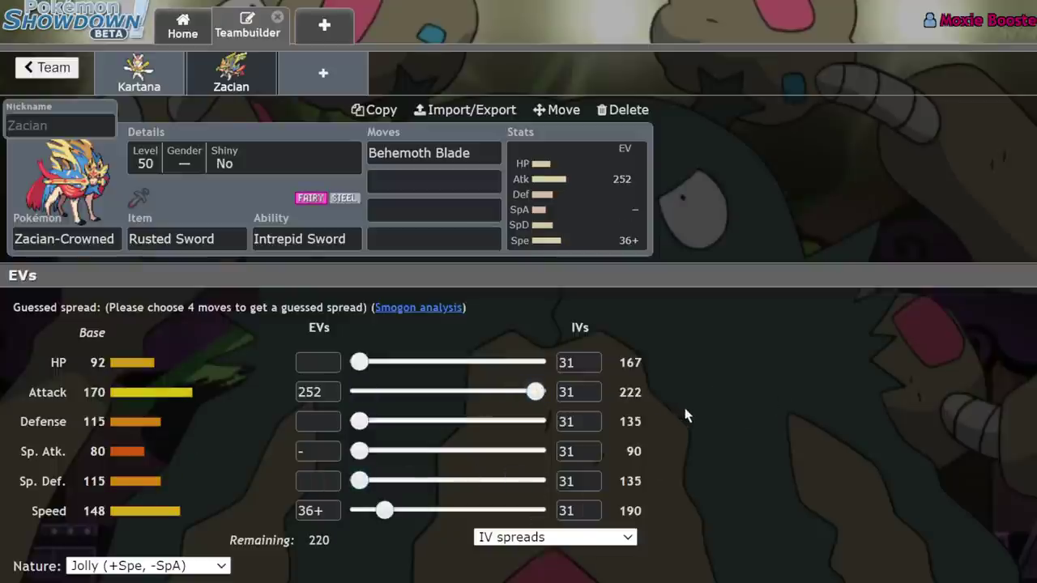
pyautogui.moveTo(535, 392); pyautogui.dragTo(808, 363)
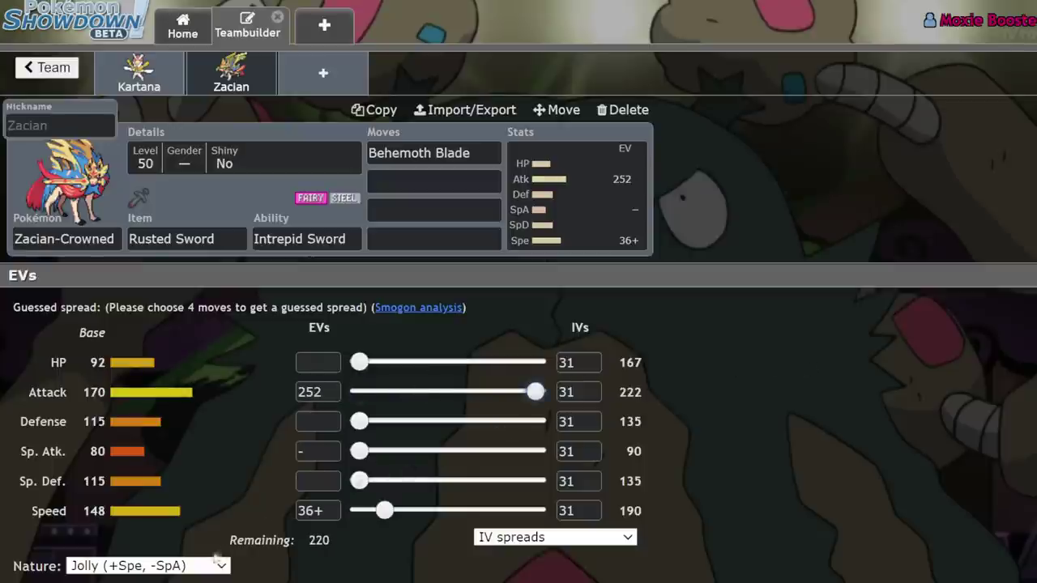
pyautogui.press('a')
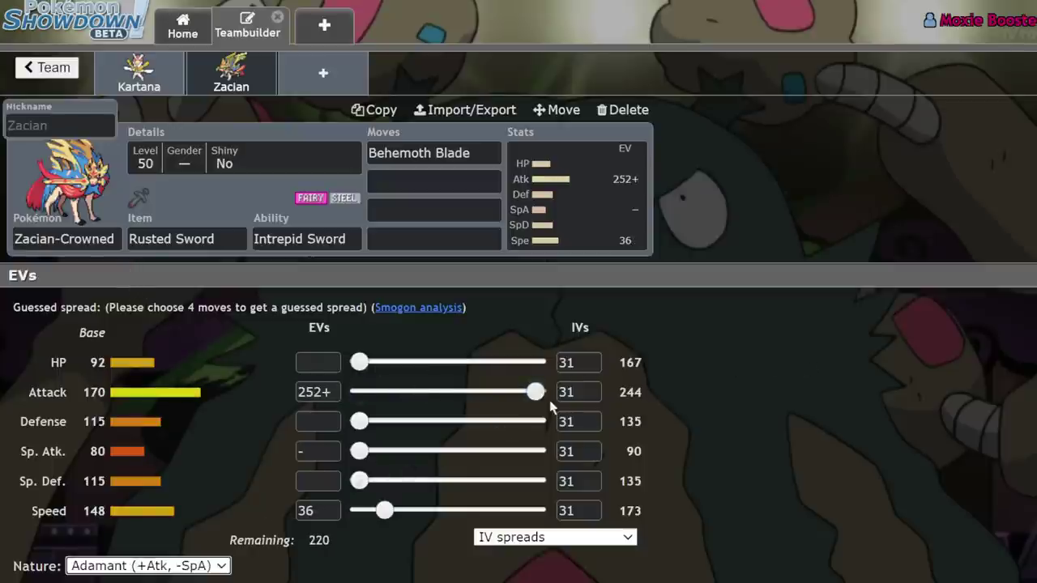
pyautogui.moveTo(535, 393); pyautogui.dragTo(213, 392)
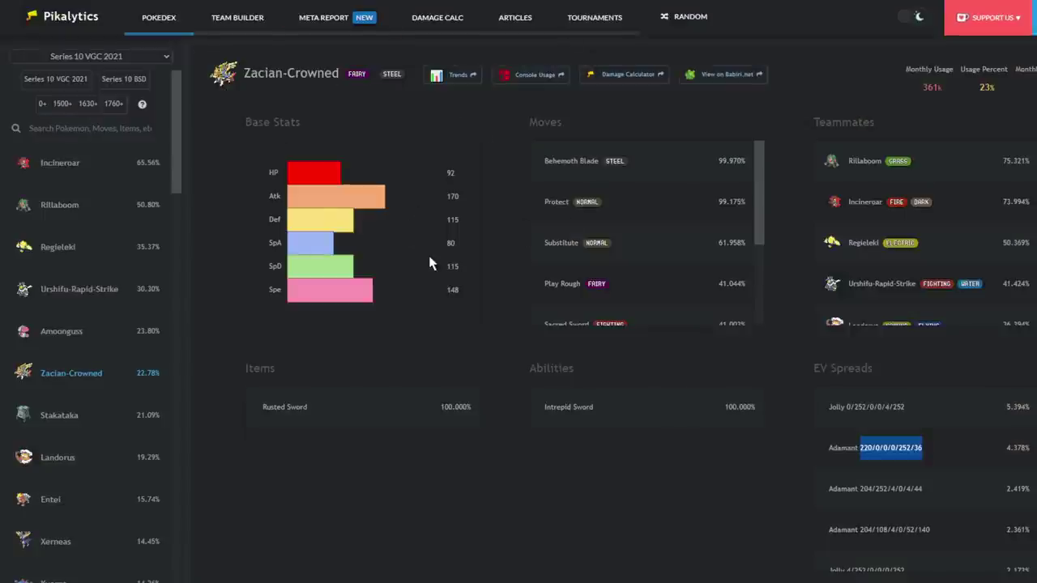
# Search Pikalytics for 'xern' and open the Xerneas usage page.
pyautogui.click(817, 437)
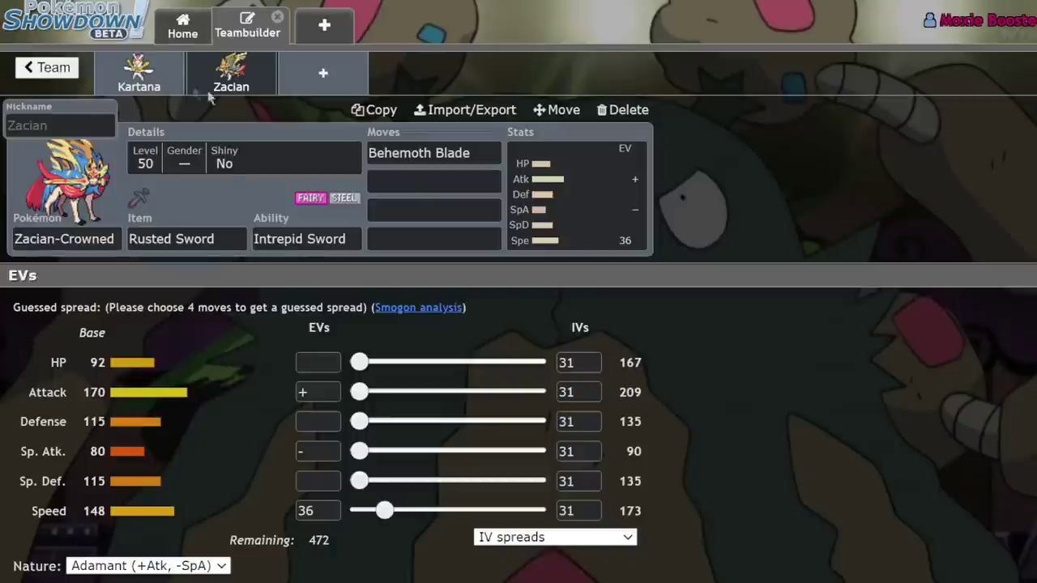
pyautogui.click(204, 75)
pyautogui.click(65, 70)
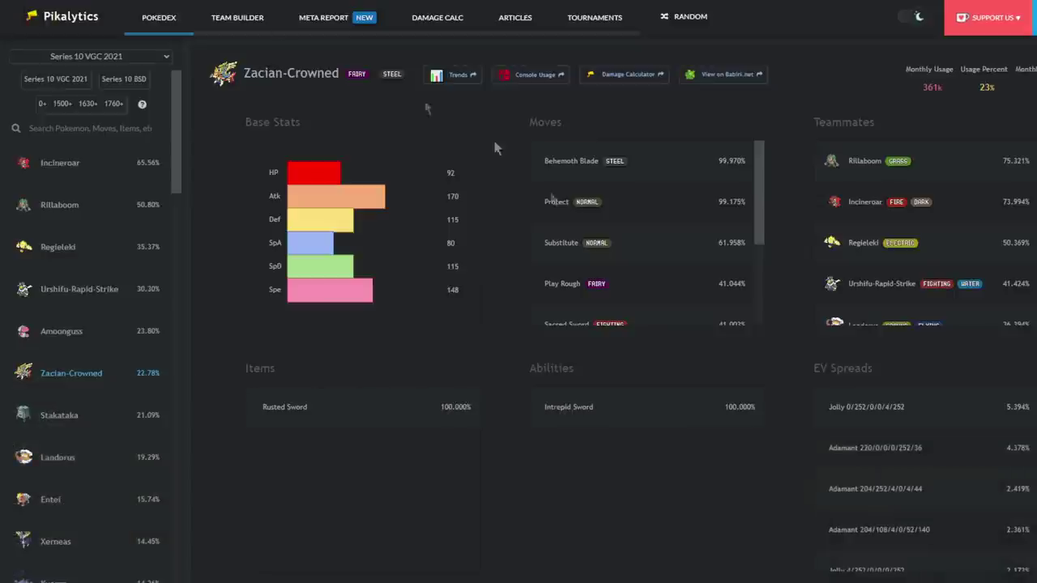
pyautogui.click(113, 130)
pyautogui.write('xern')
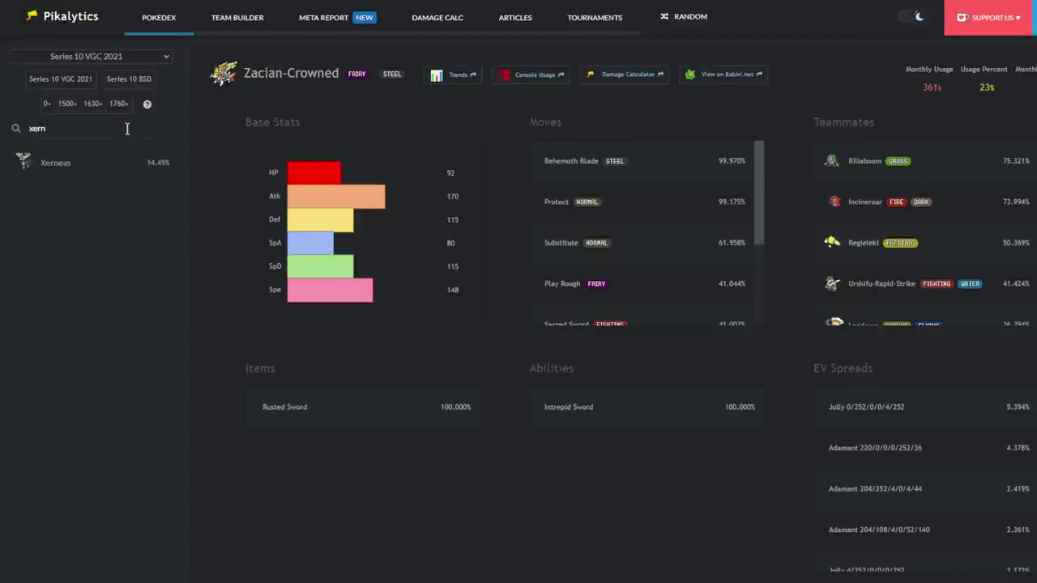
pyautogui.click(59, 163)
pyautogui.scroll(-1, 702, 174)
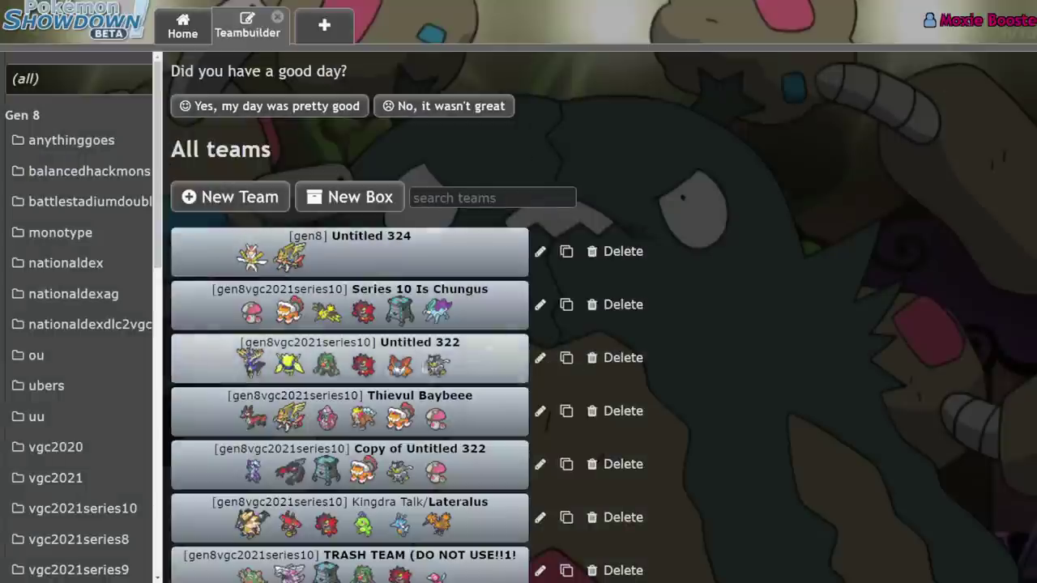
pyautogui.click(381, 360)
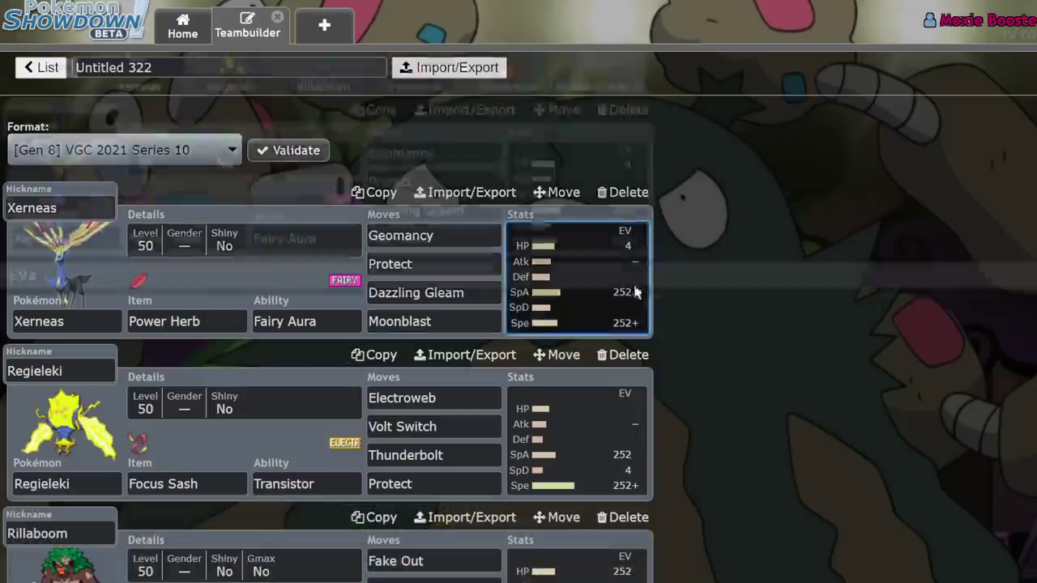
pyautogui.click(632, 291)
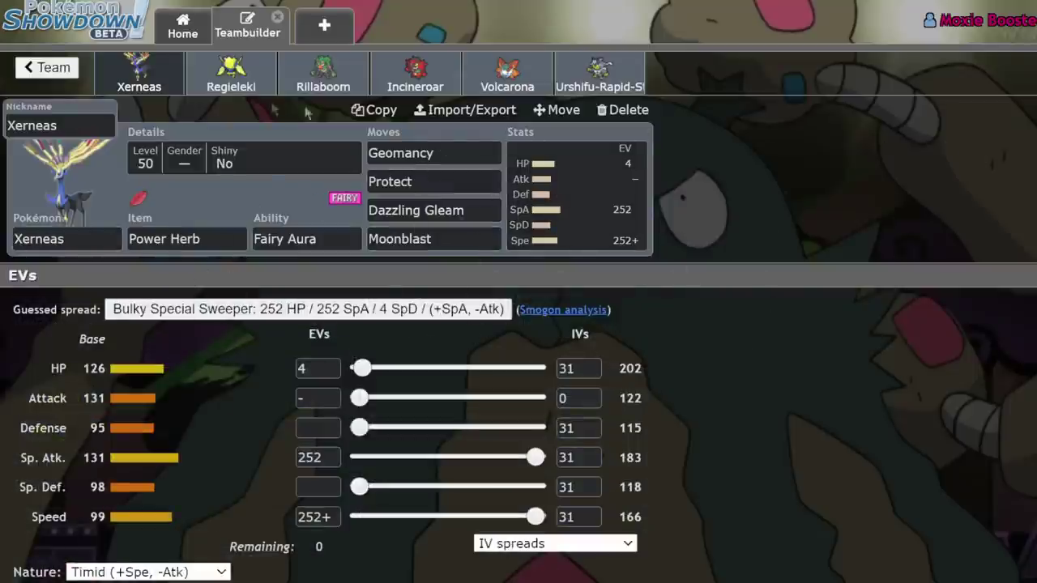
pyautogui.click(47, 68)
pyautogui.click(40, 69)
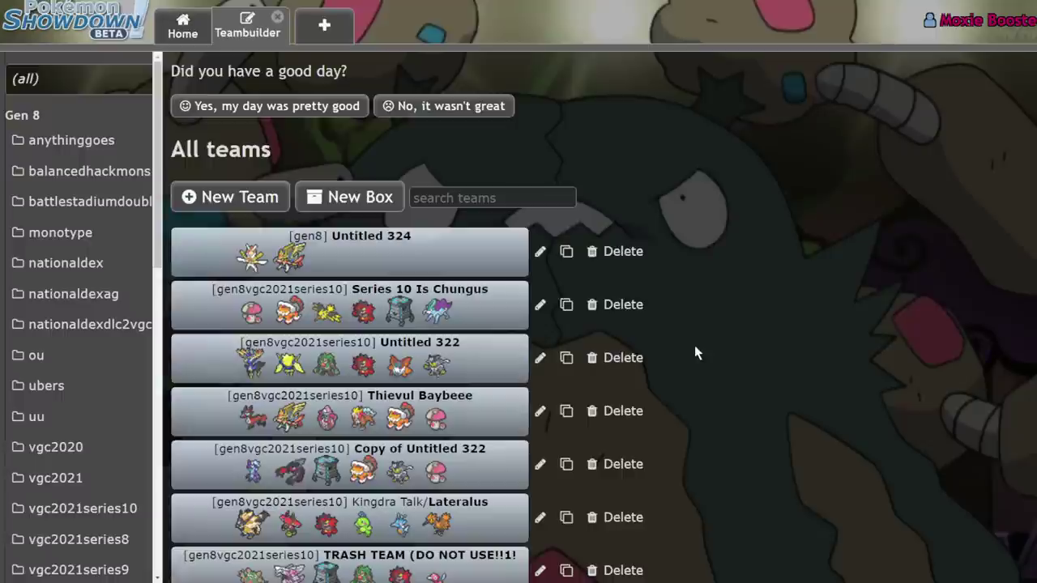
# Open the saved Series 10 Is Chungus team from the All teams list.
pyautogui.click(496, 307)
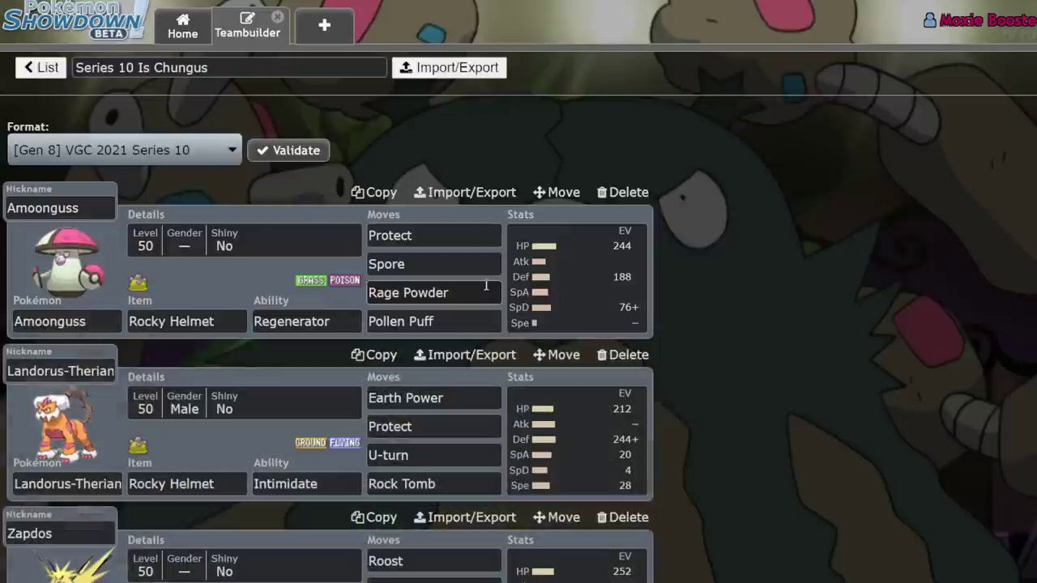